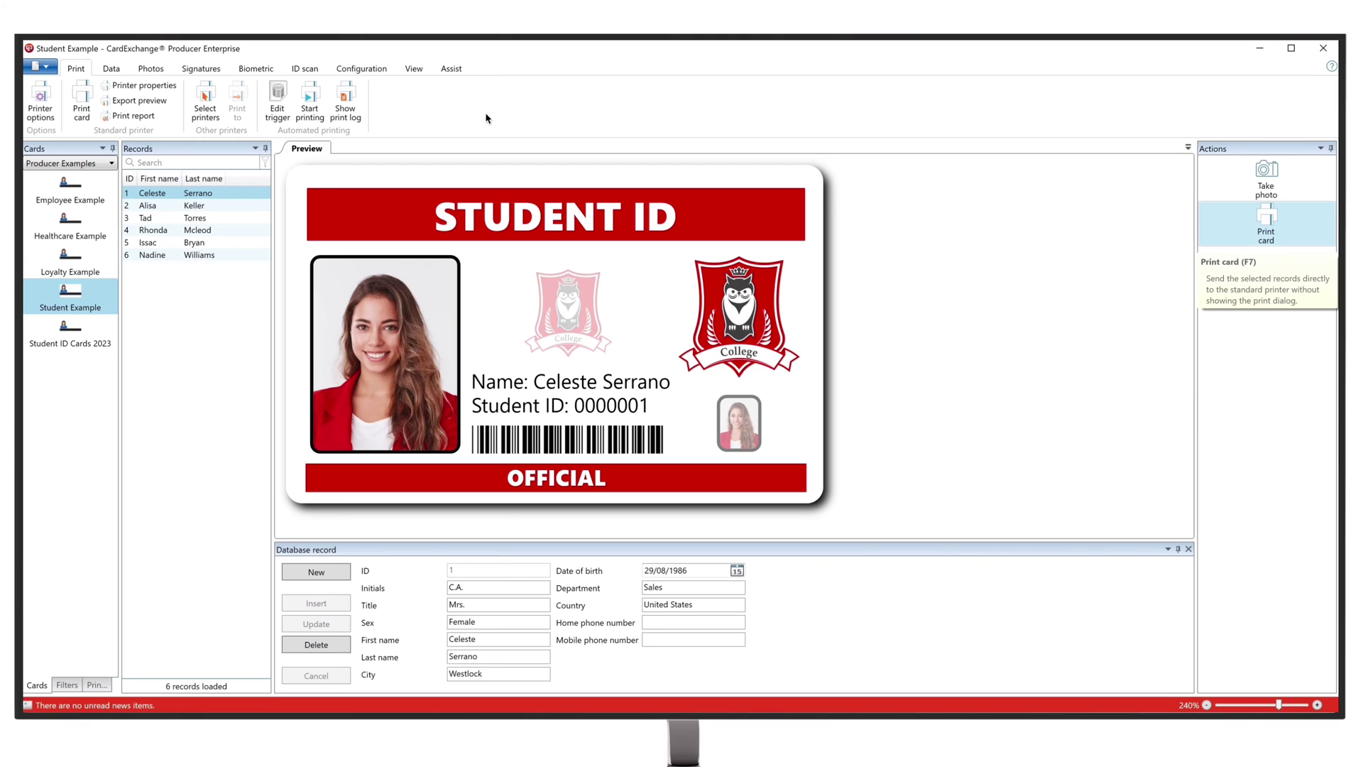
Switch to the Configuration ribbon to show the card tools for the loaded Student Example card
click(373, 71)
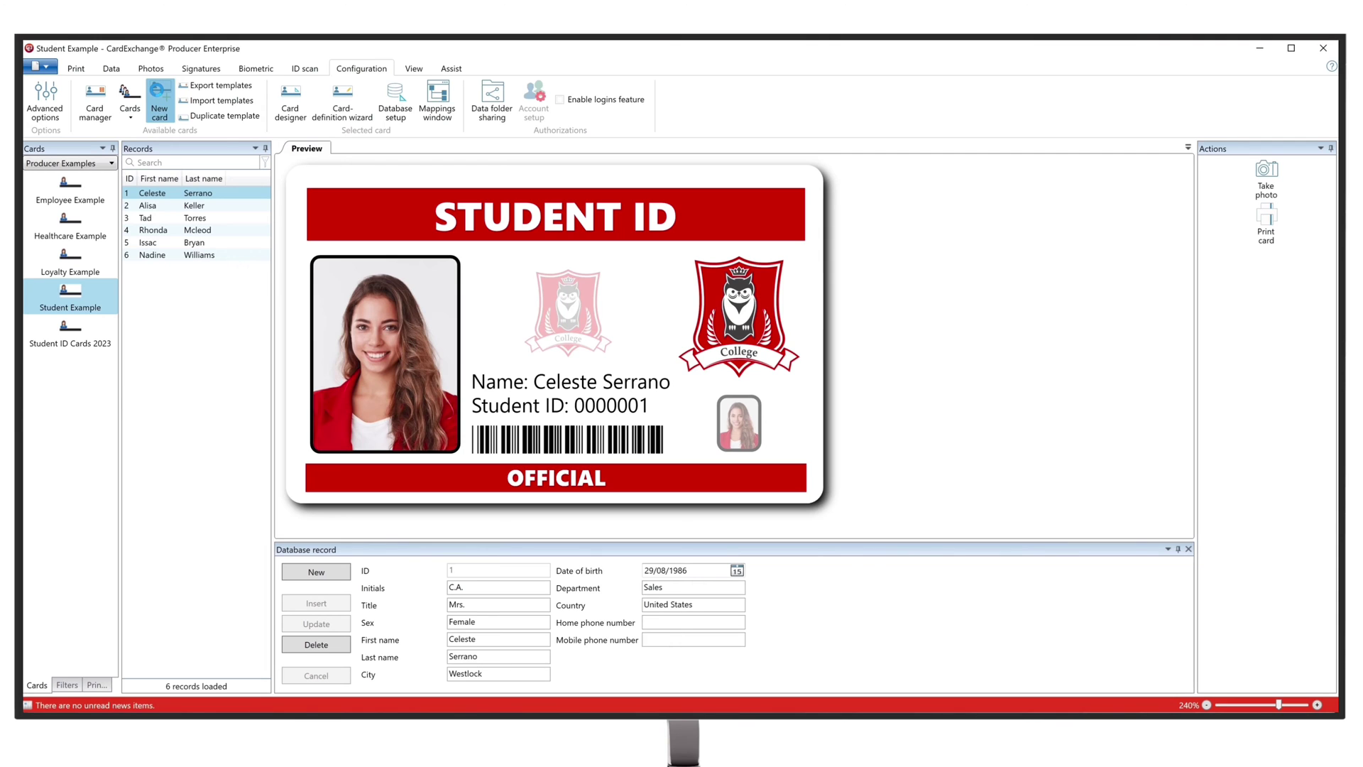
Create a card named 'Blue Estate Academy Students 2023' in Producer Examples, using guided help
click(159, 99)
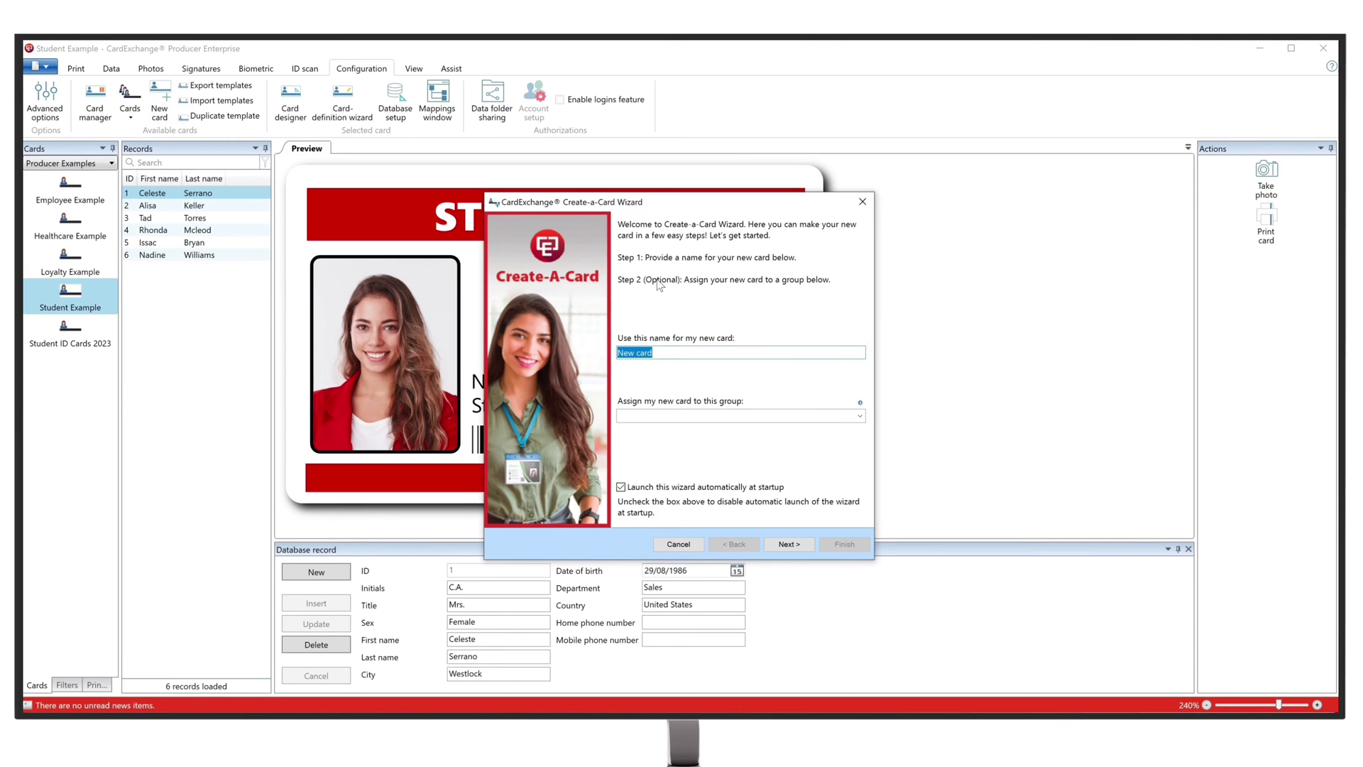
text(Blue Estate Academy Students 2023)
click(860, 416)
click(805, 429)
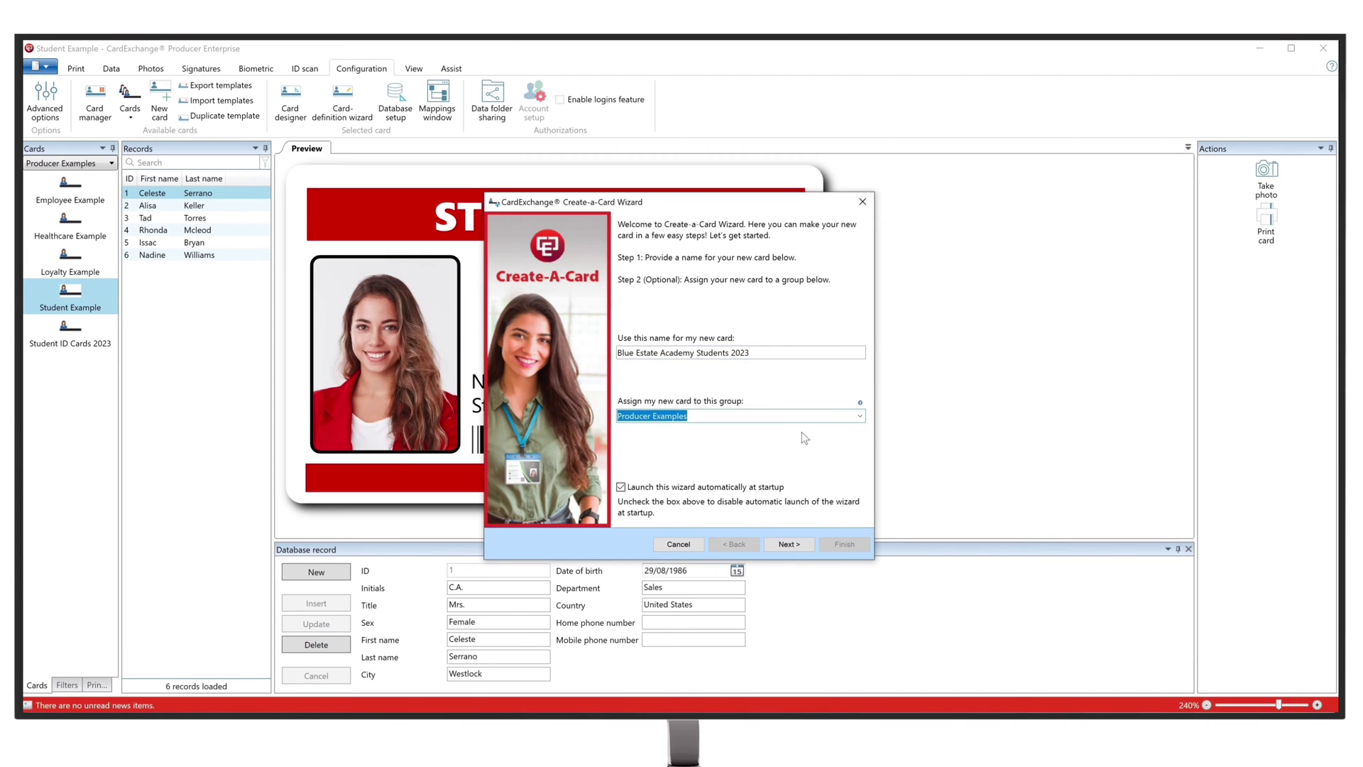
click(790, 545)
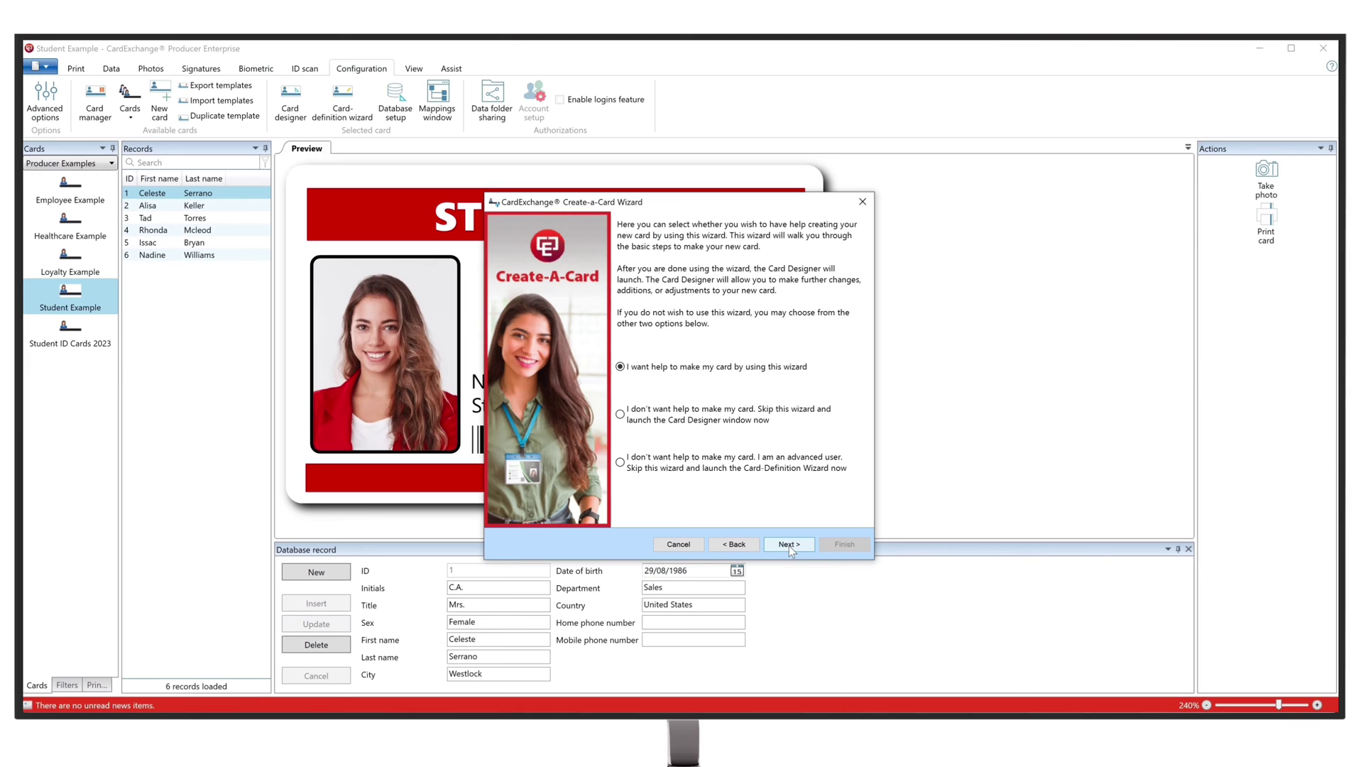
click(789, 545)
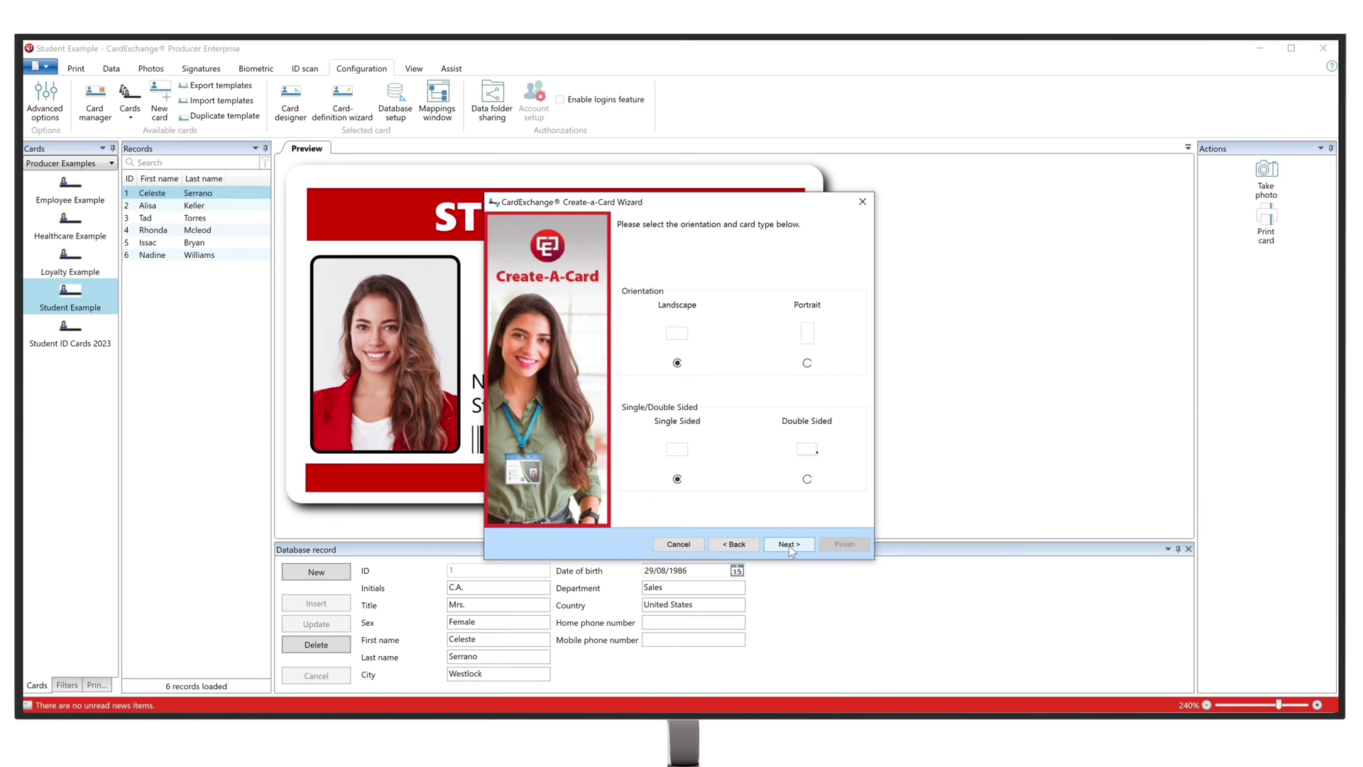
Keep landscape single-sided, choose your own database, and pick '(add a new database...)'
click(789, 545)
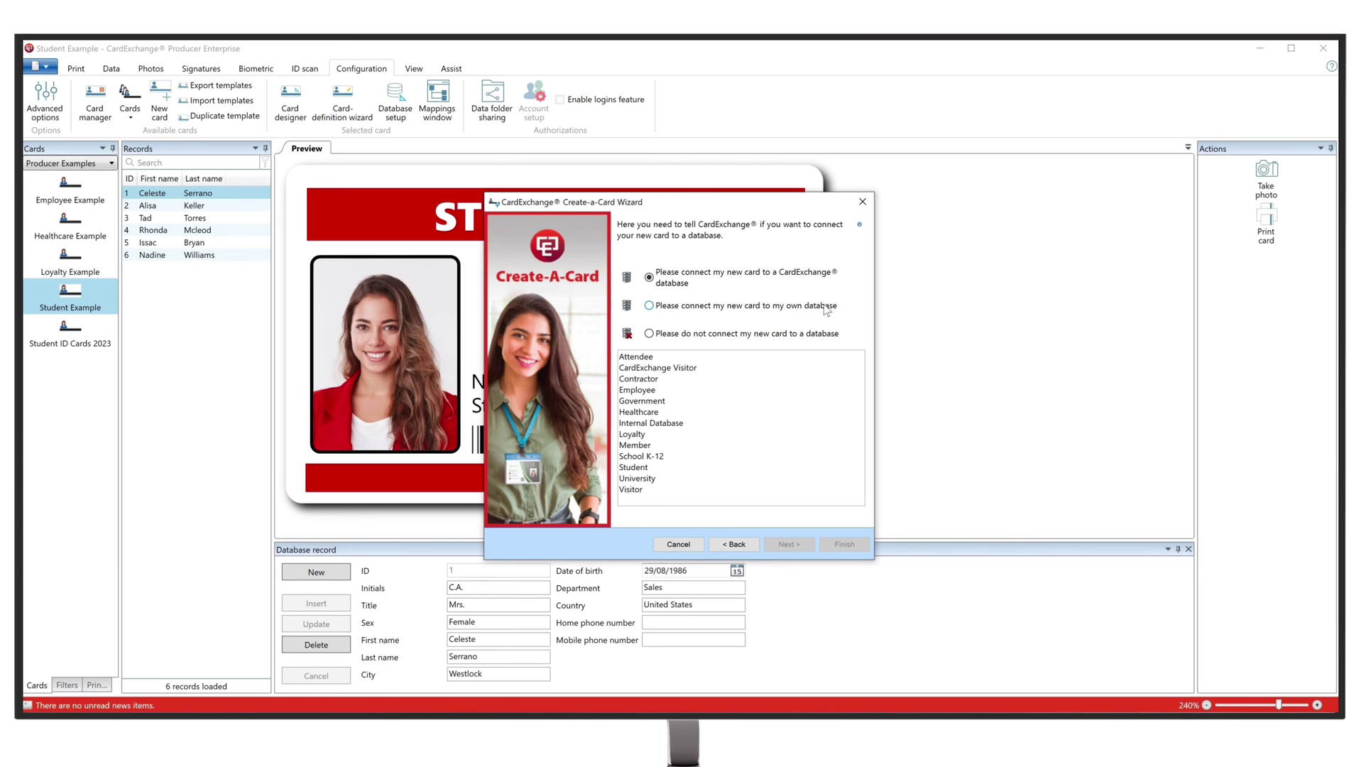
click(651, 308)
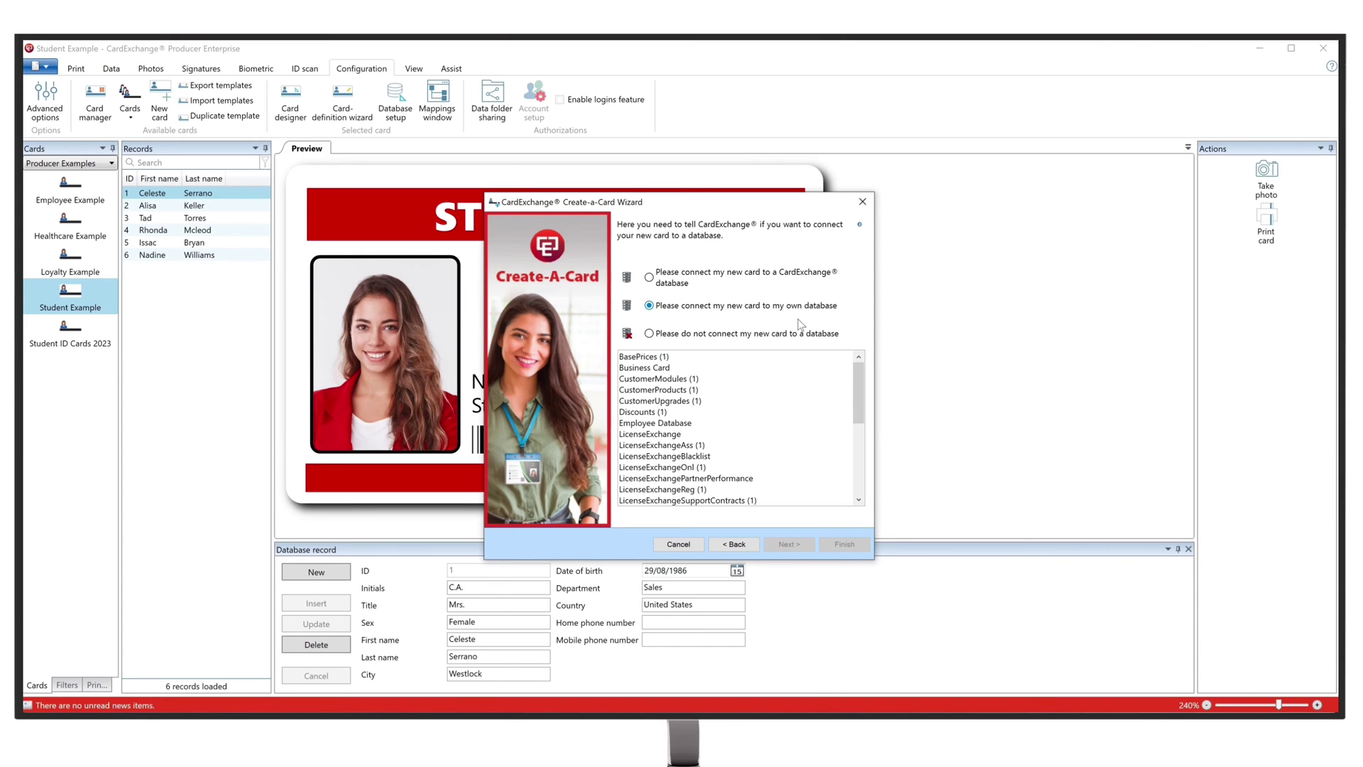
scroll(858, 465, down, 3)
scroll(857, 462, down, 3)
click(744, 500)
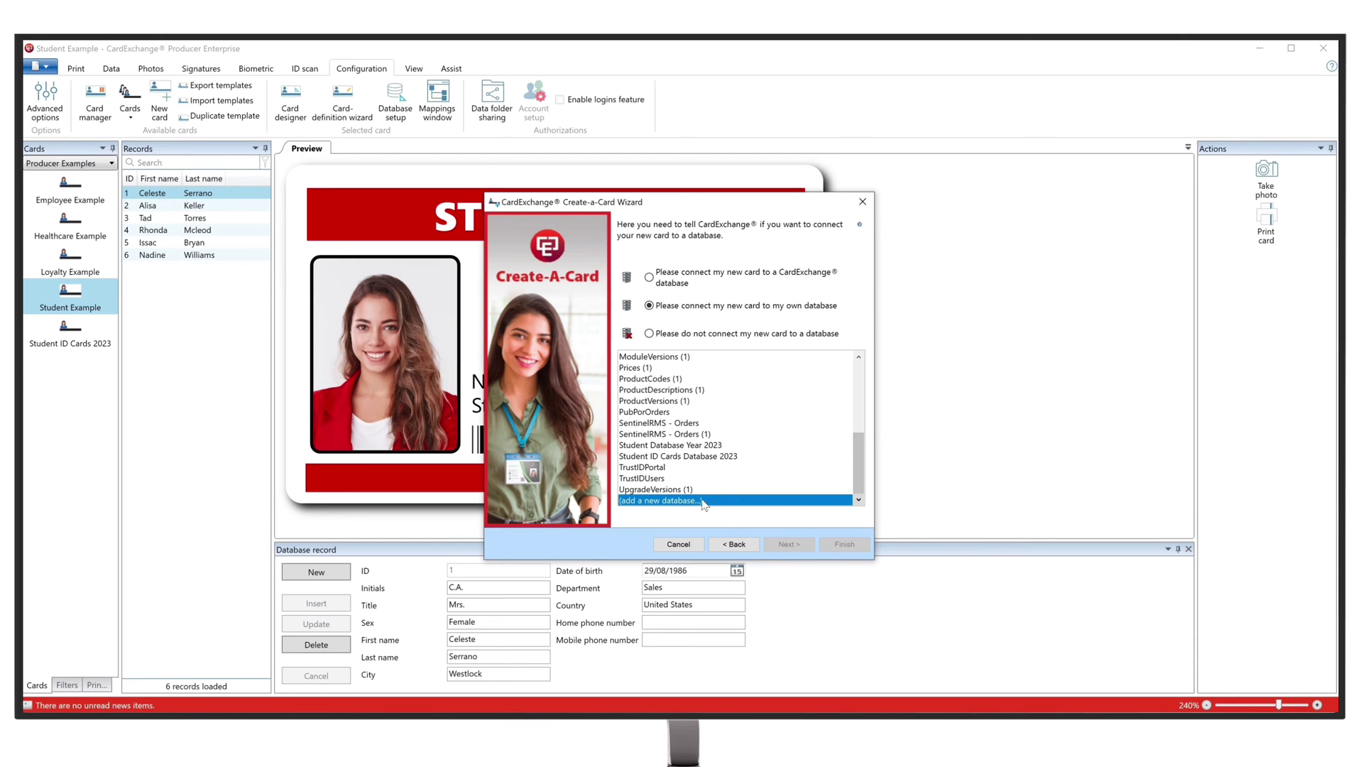
Add an Excel 2007 (.xlsx) connection 'Student Database 2023' using the student ID workbook
double_click(664, 501)
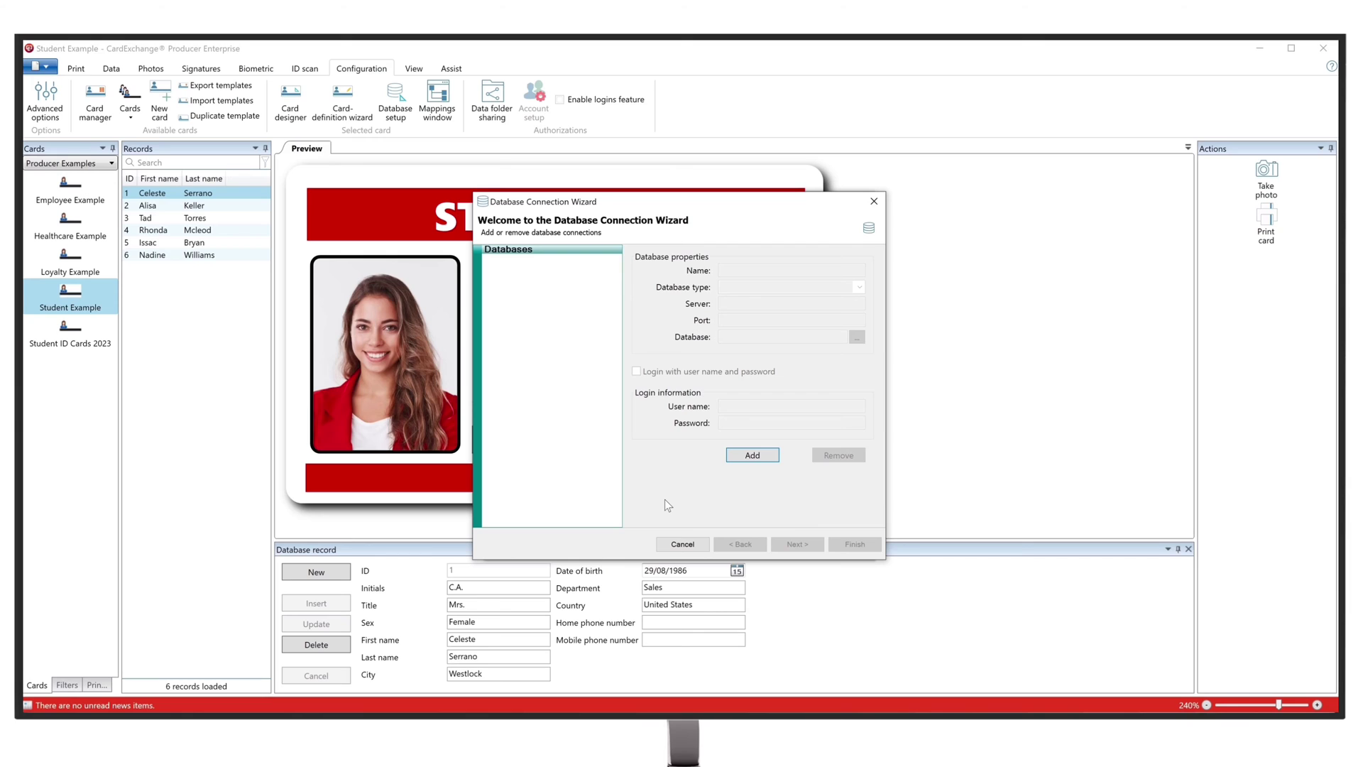
click(755, 458)
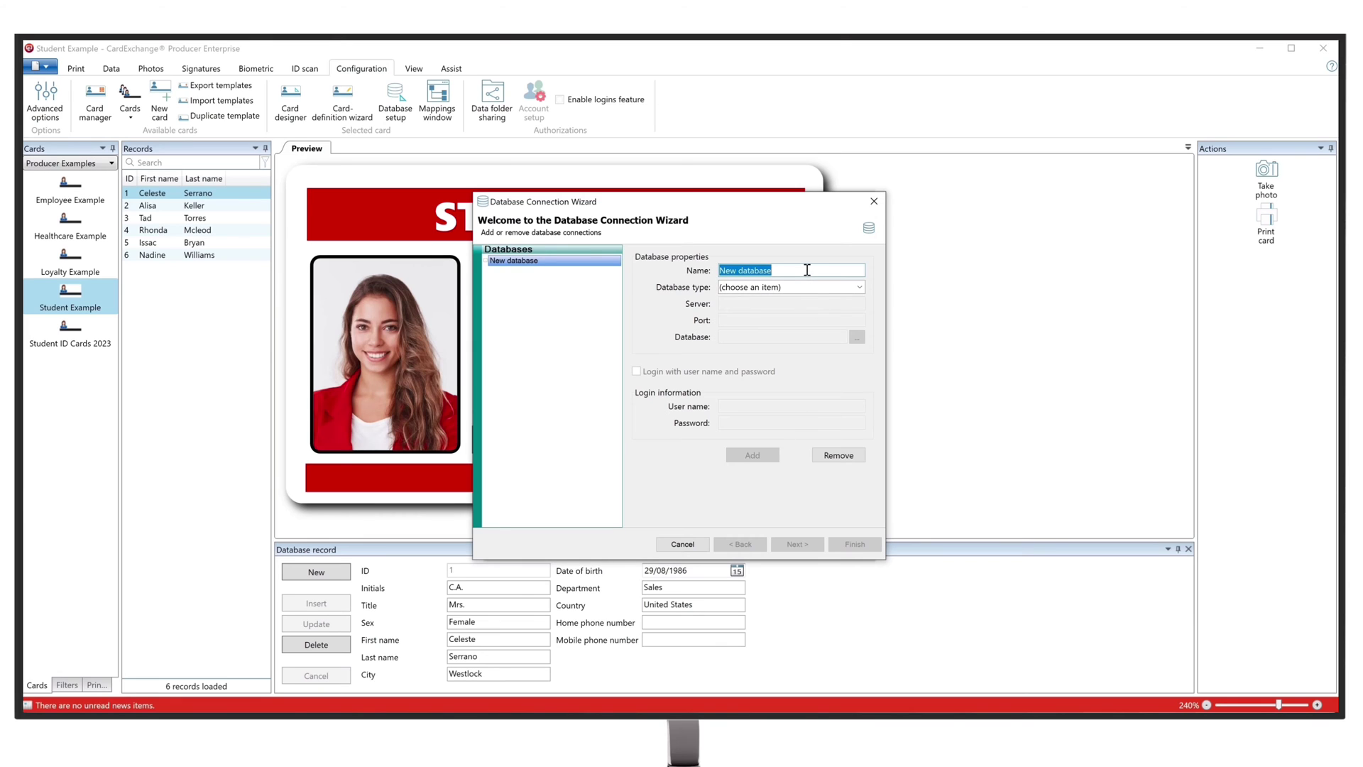
text(Student Database 2023)
key(Tab)
click(860, 287)
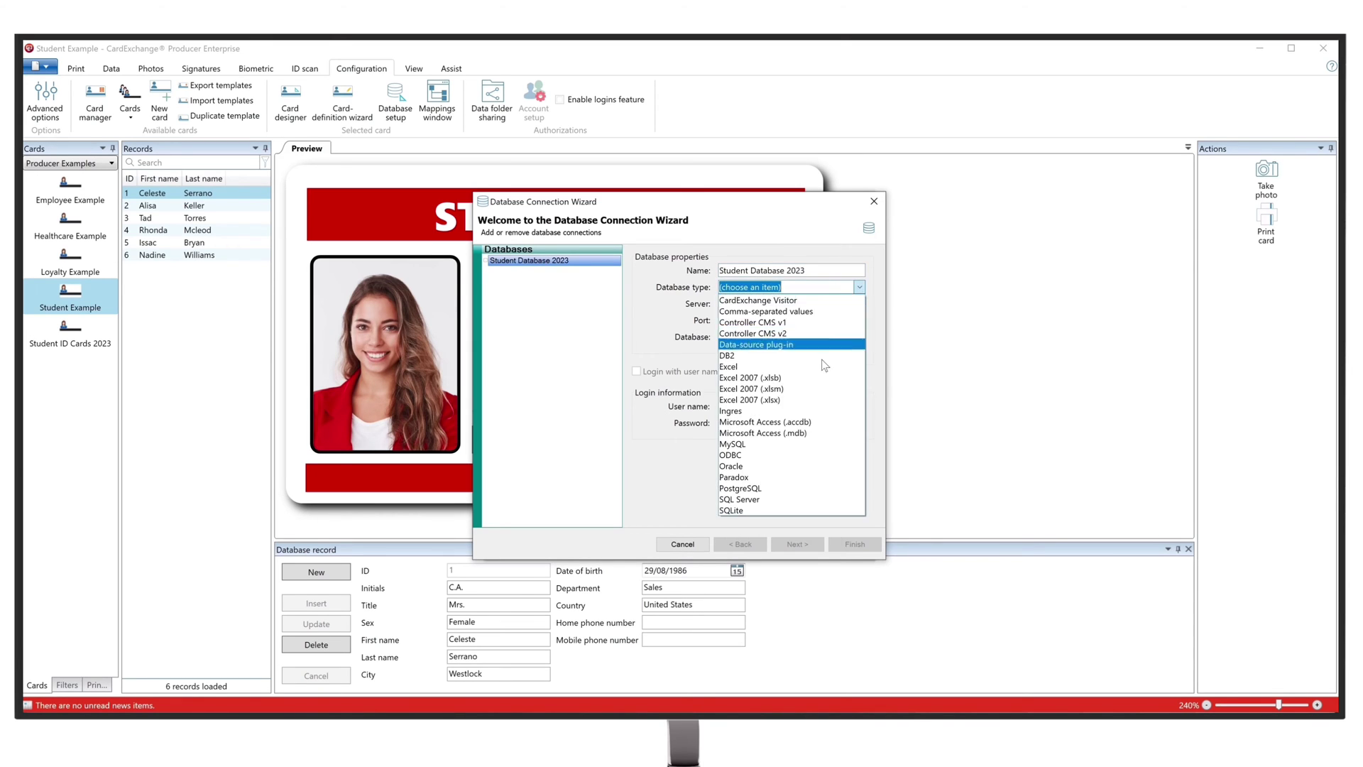
click(856, 396)
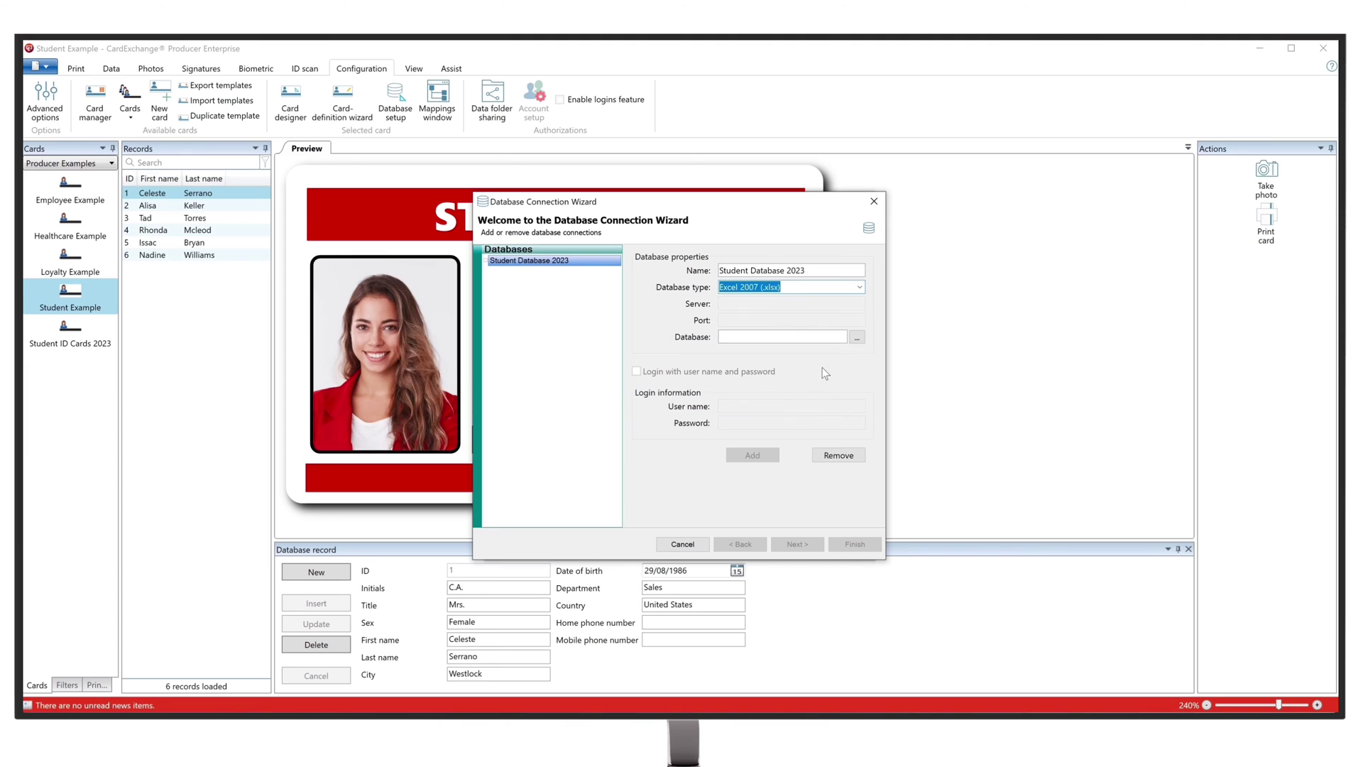
click(857, 337)
double_click(752, 444)
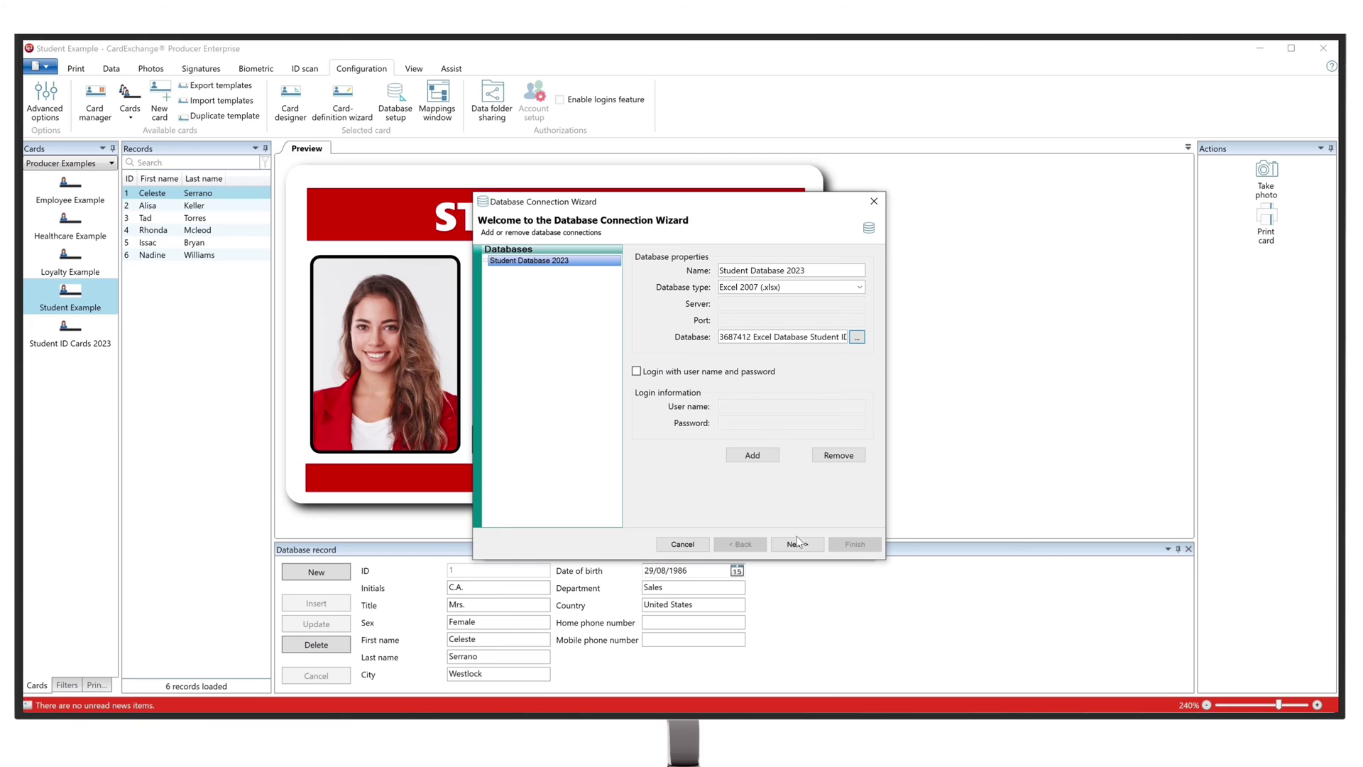
click(797, 543)
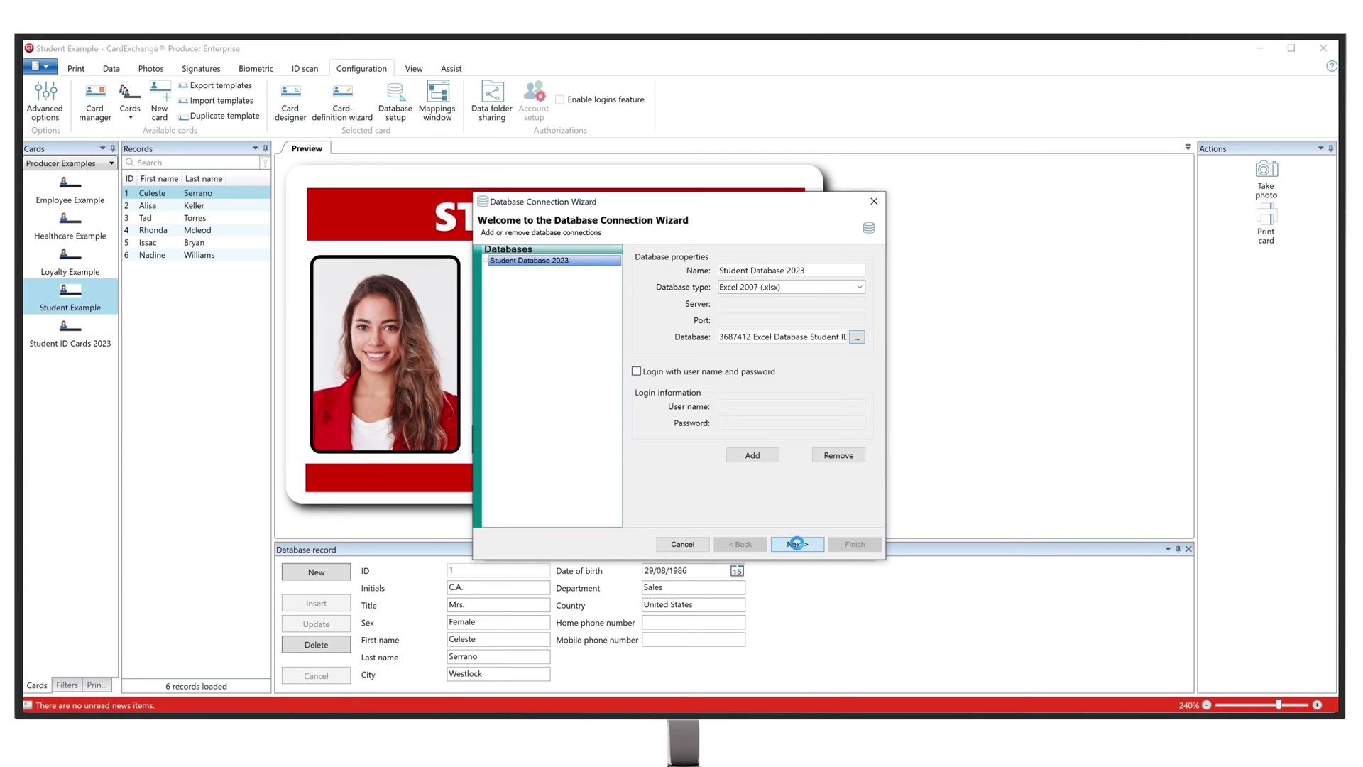
Use MOCK_DATA$ as the view with id as the primary key
click(797, 543)
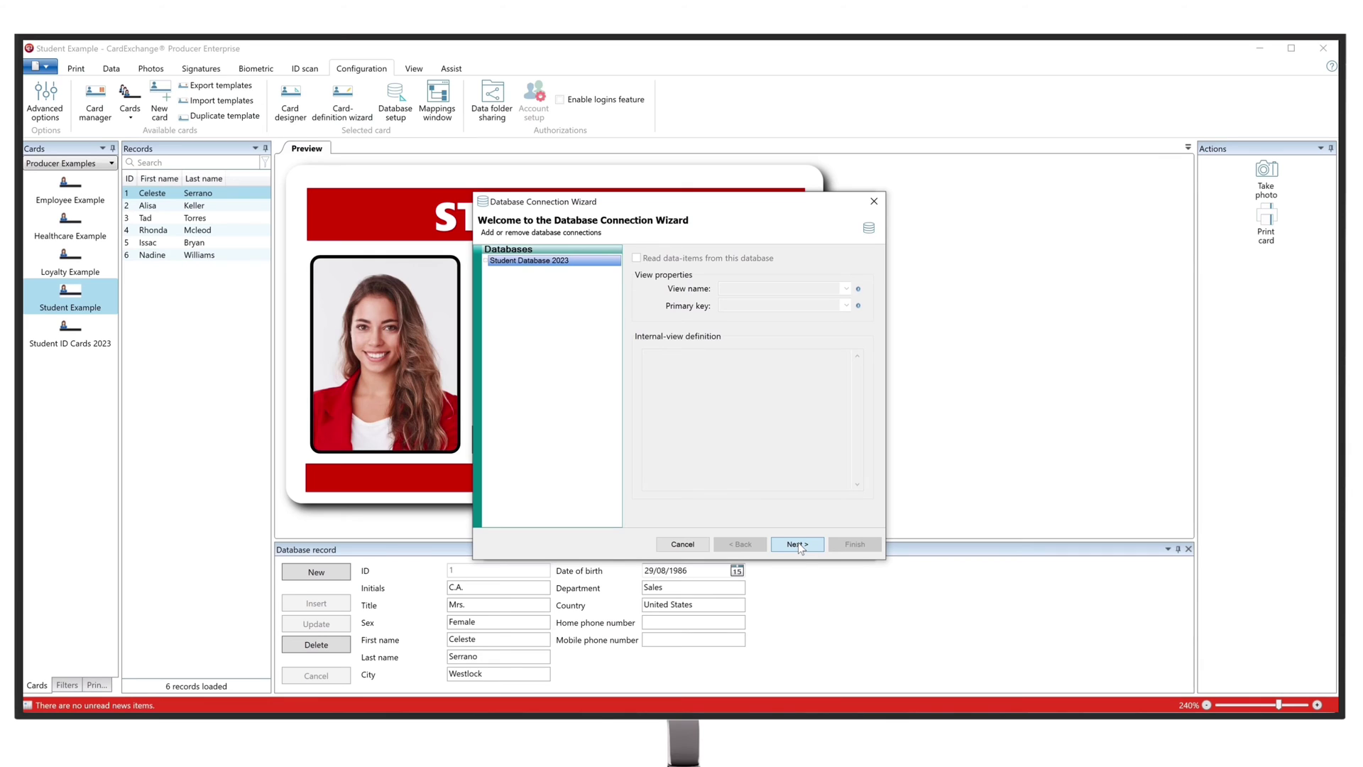
click(845, 288)
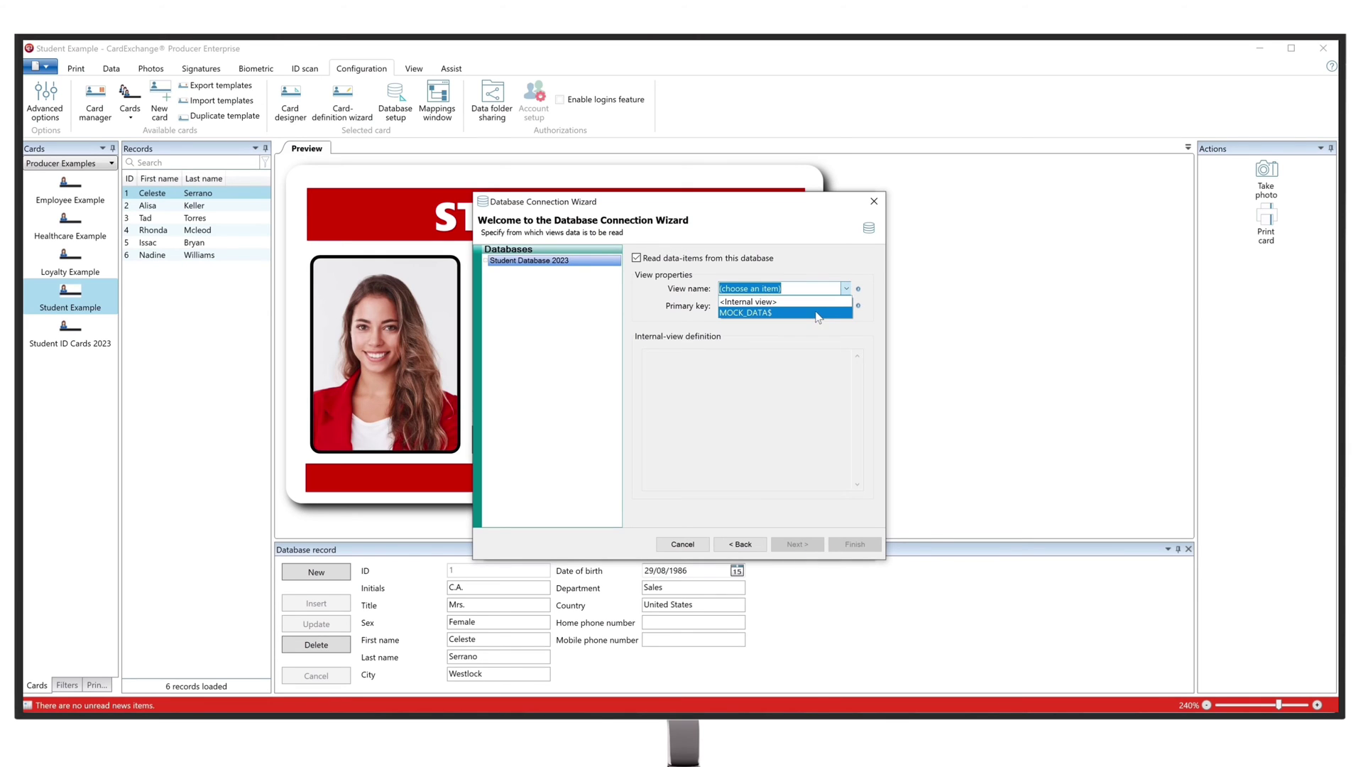
click(771, 313)
click(778, 305)
click(788, 392)
click(796, 544)
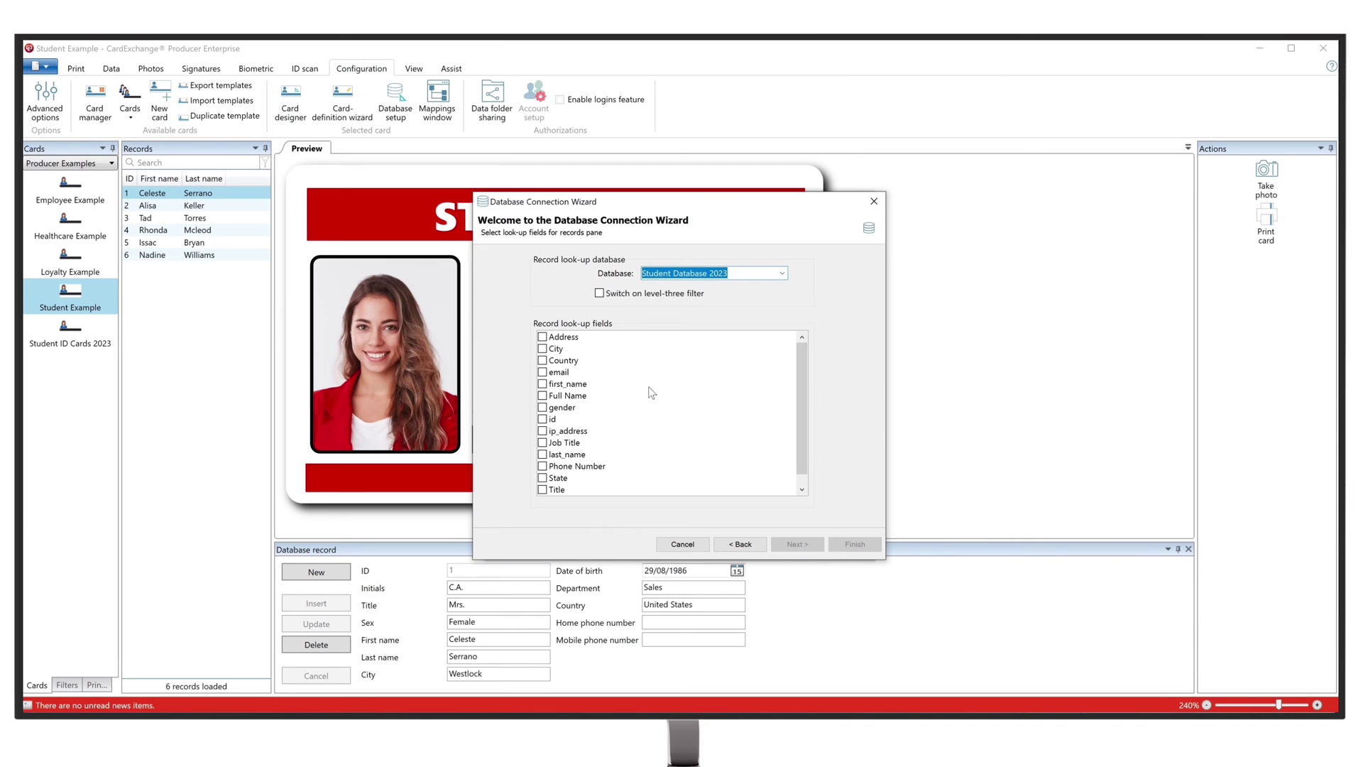
Select email, first_name, Full Name, id and Phone Number as look-up fields
click(543, 373)
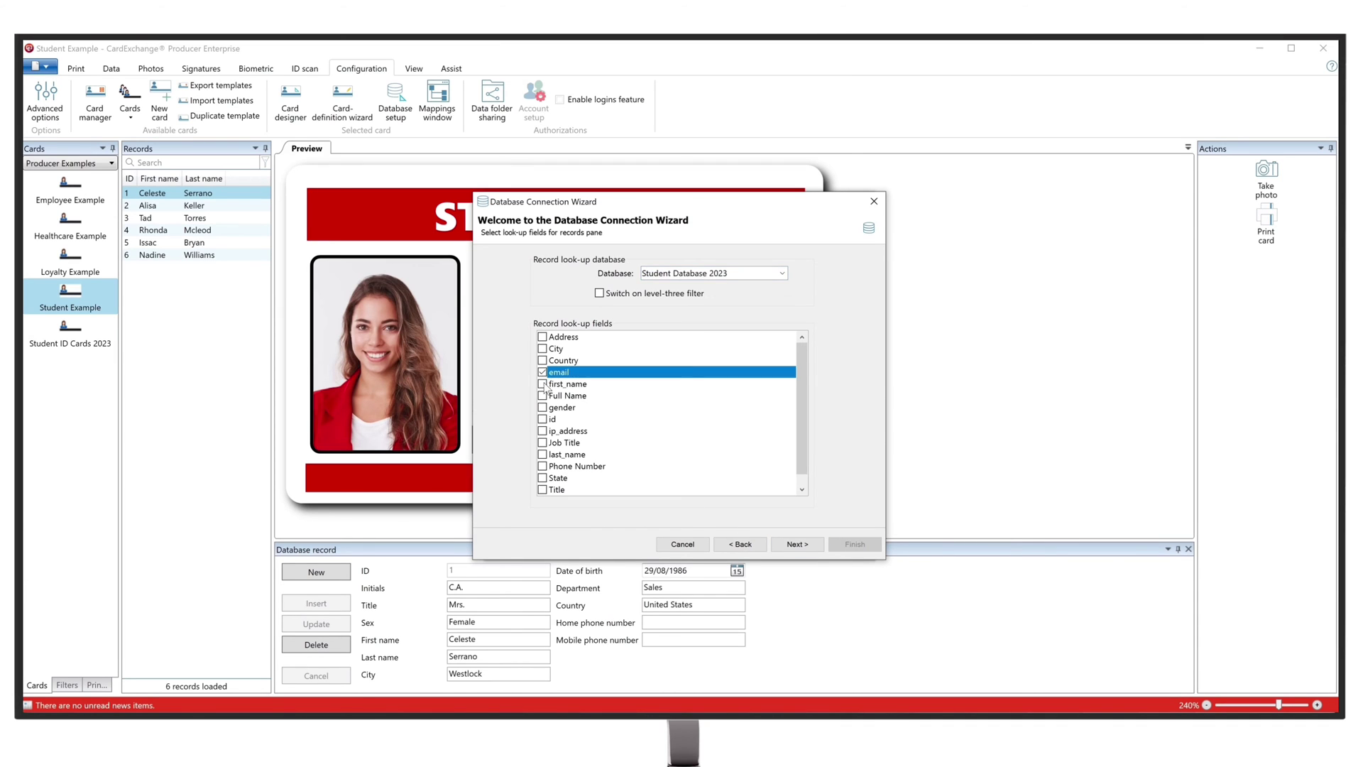
click(544, 384)
click(543, 396)
click(543, 420)
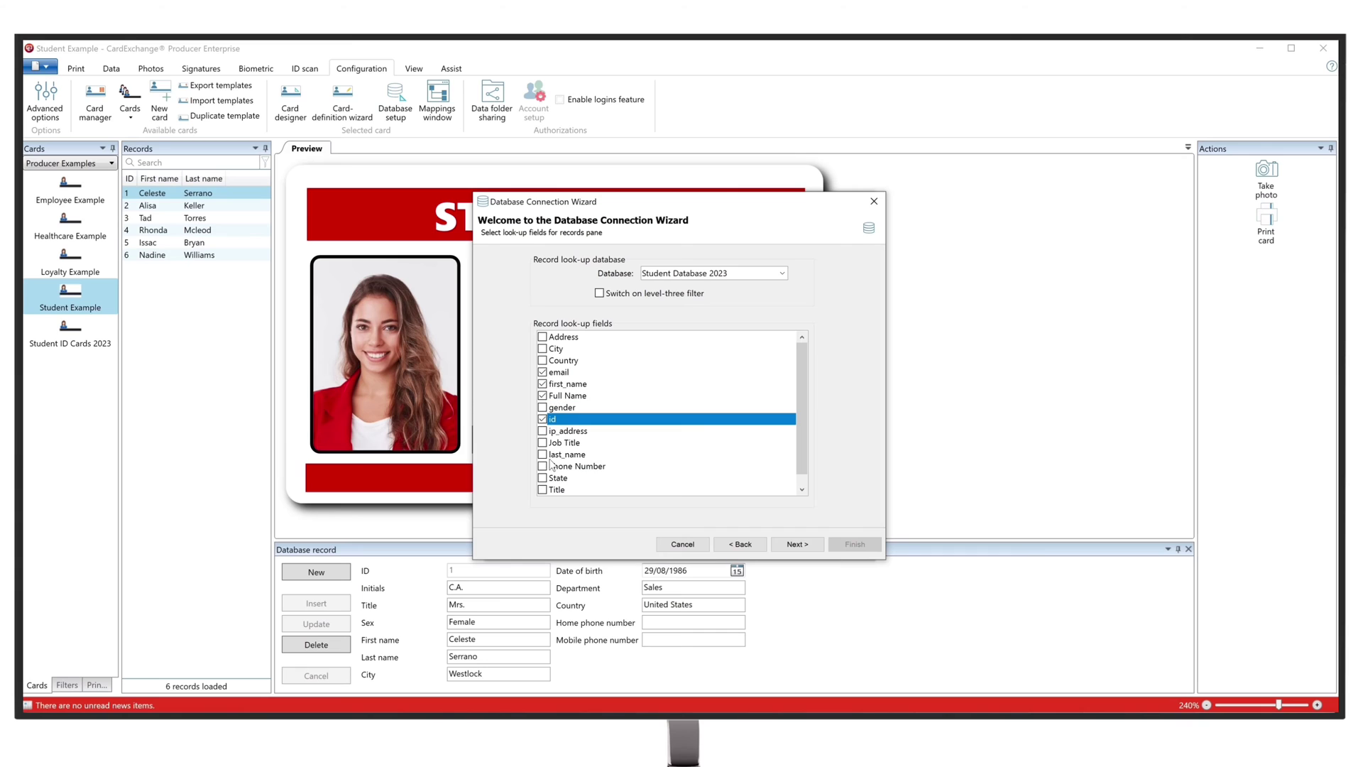
scroll(802, 408, down, 1)
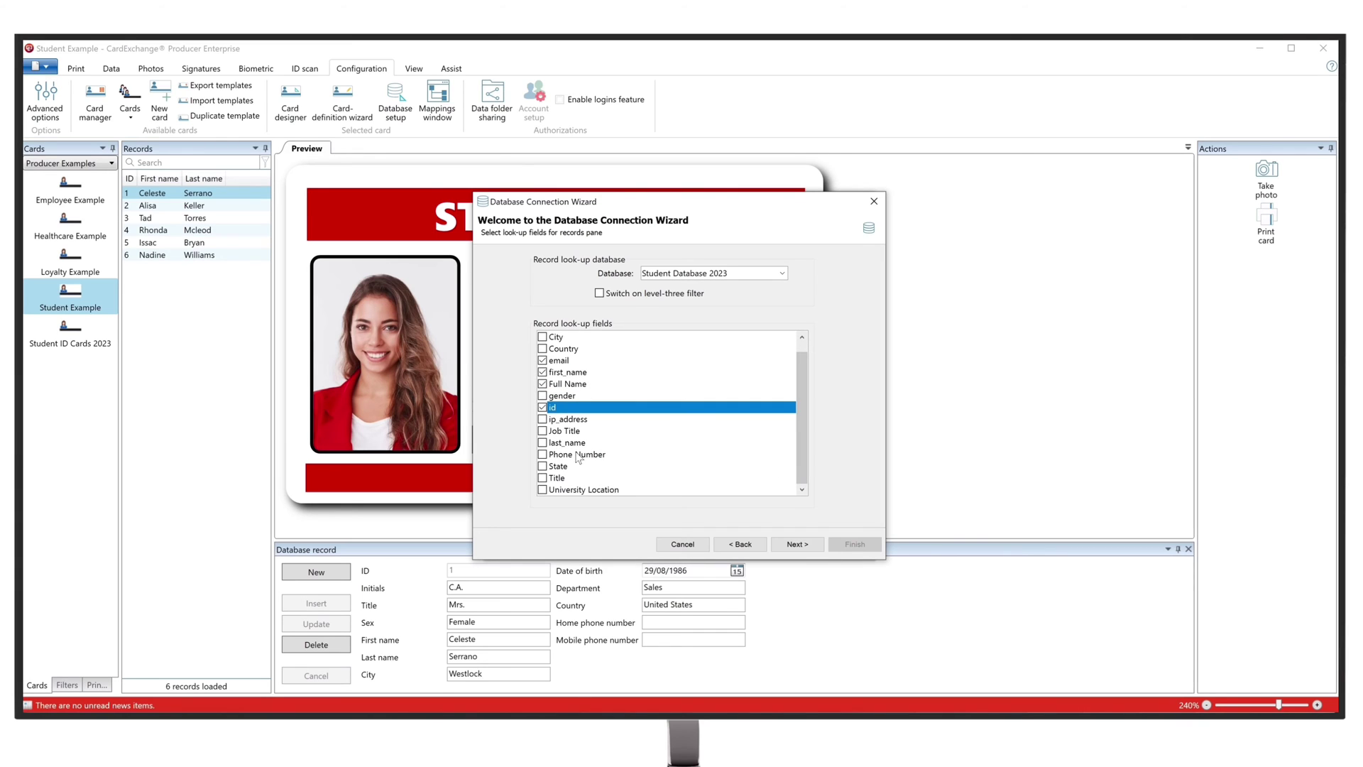
click(542, 454)
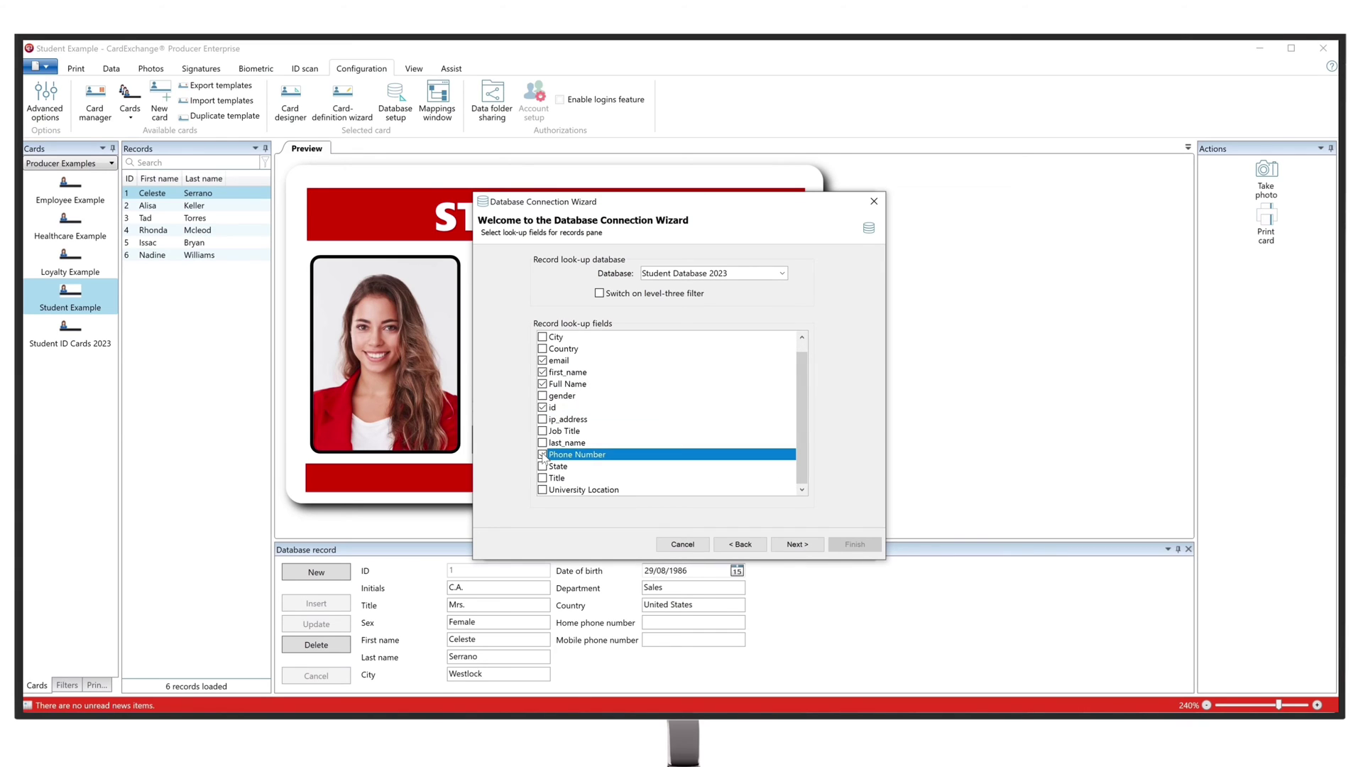
click(803, 547)
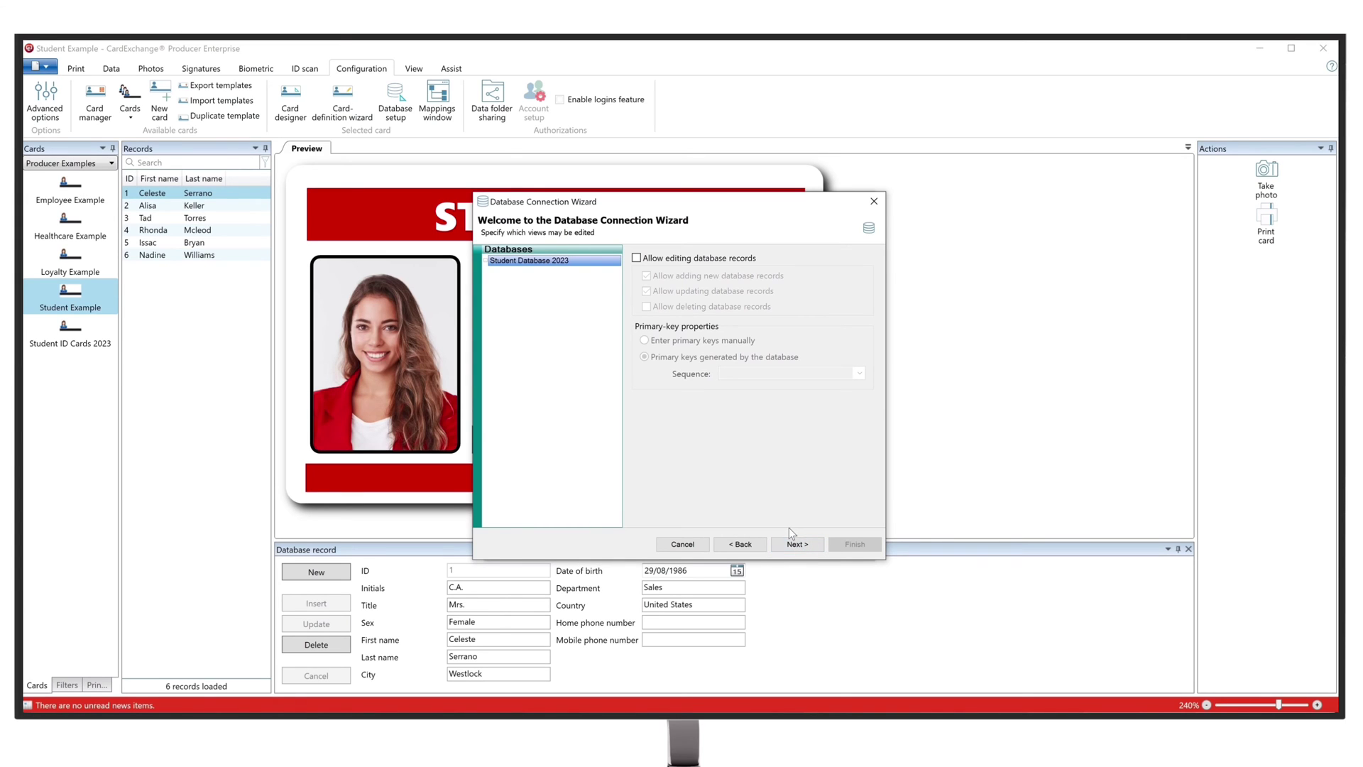
Allow editing of the Student Database 2023 records
click(636, 259)
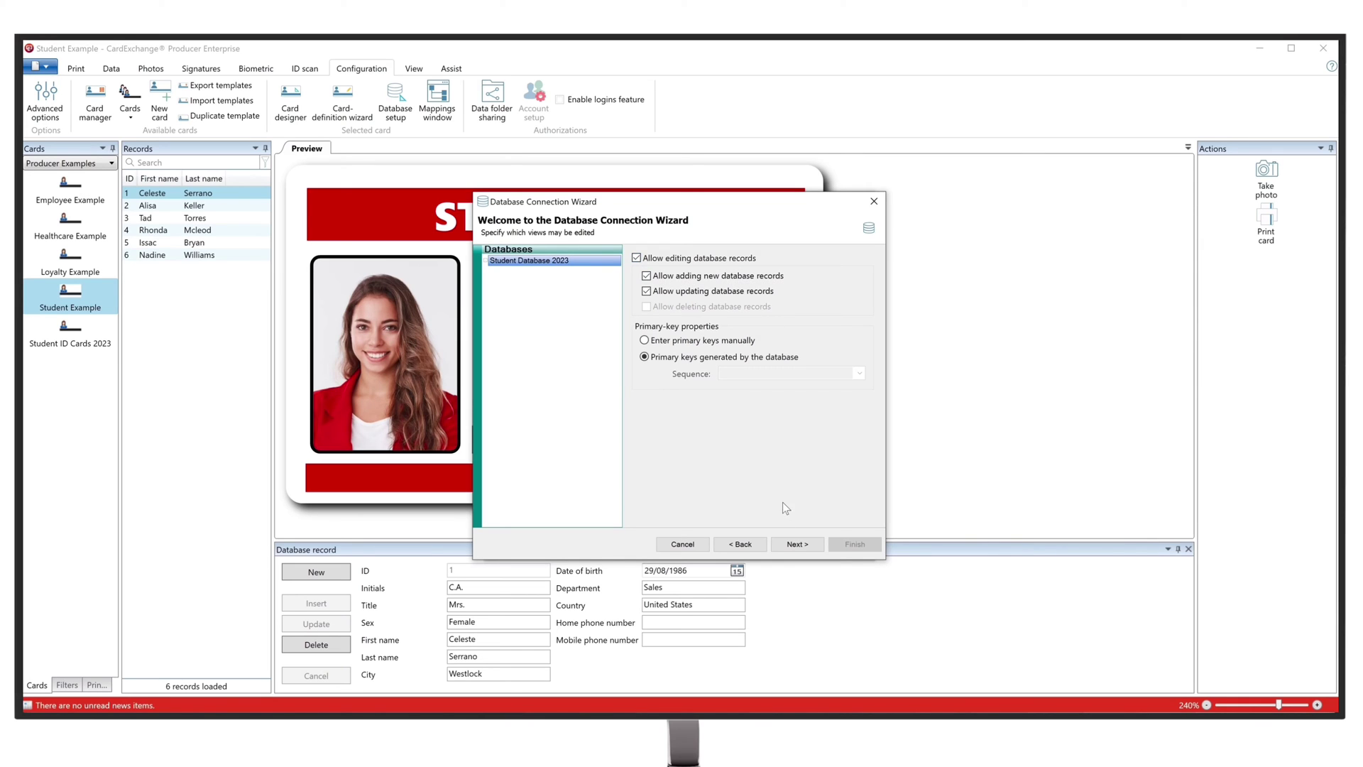
click(790, 544)
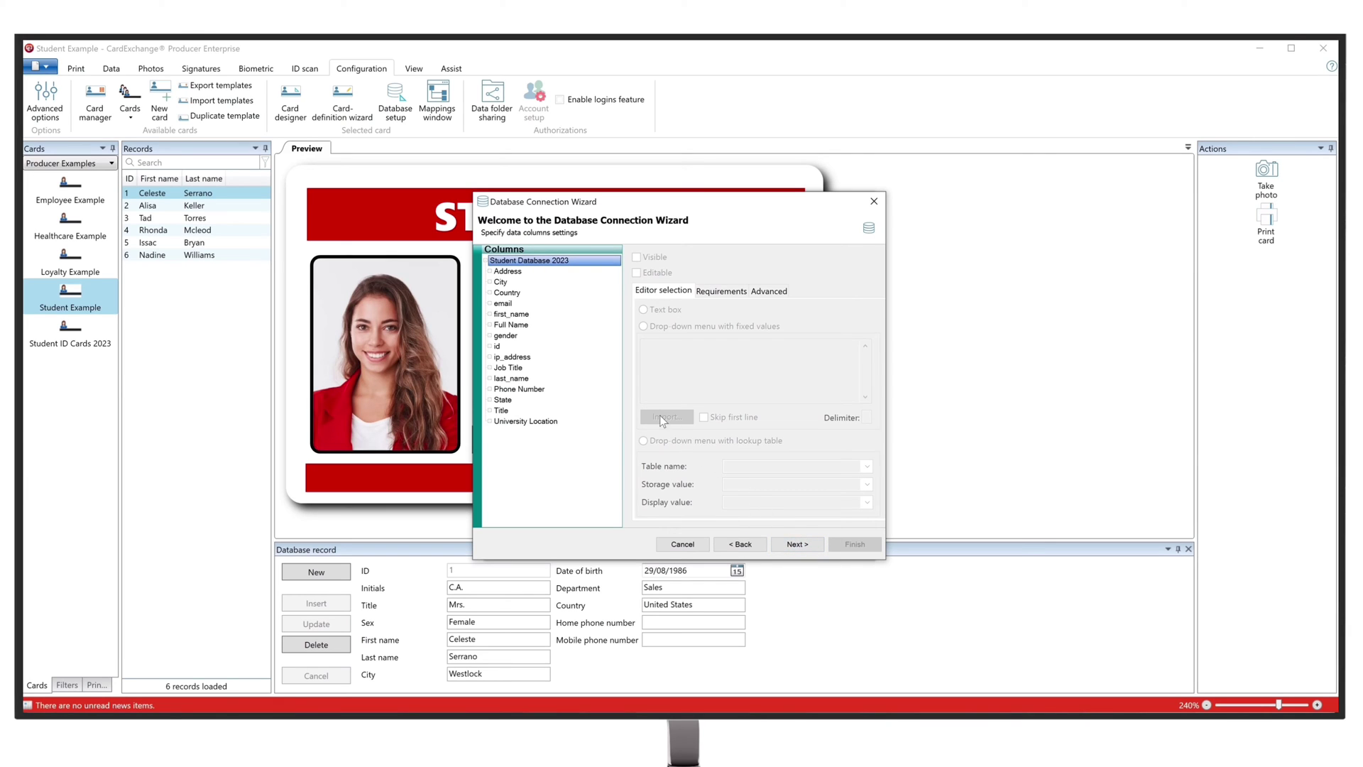
click(537, 277)
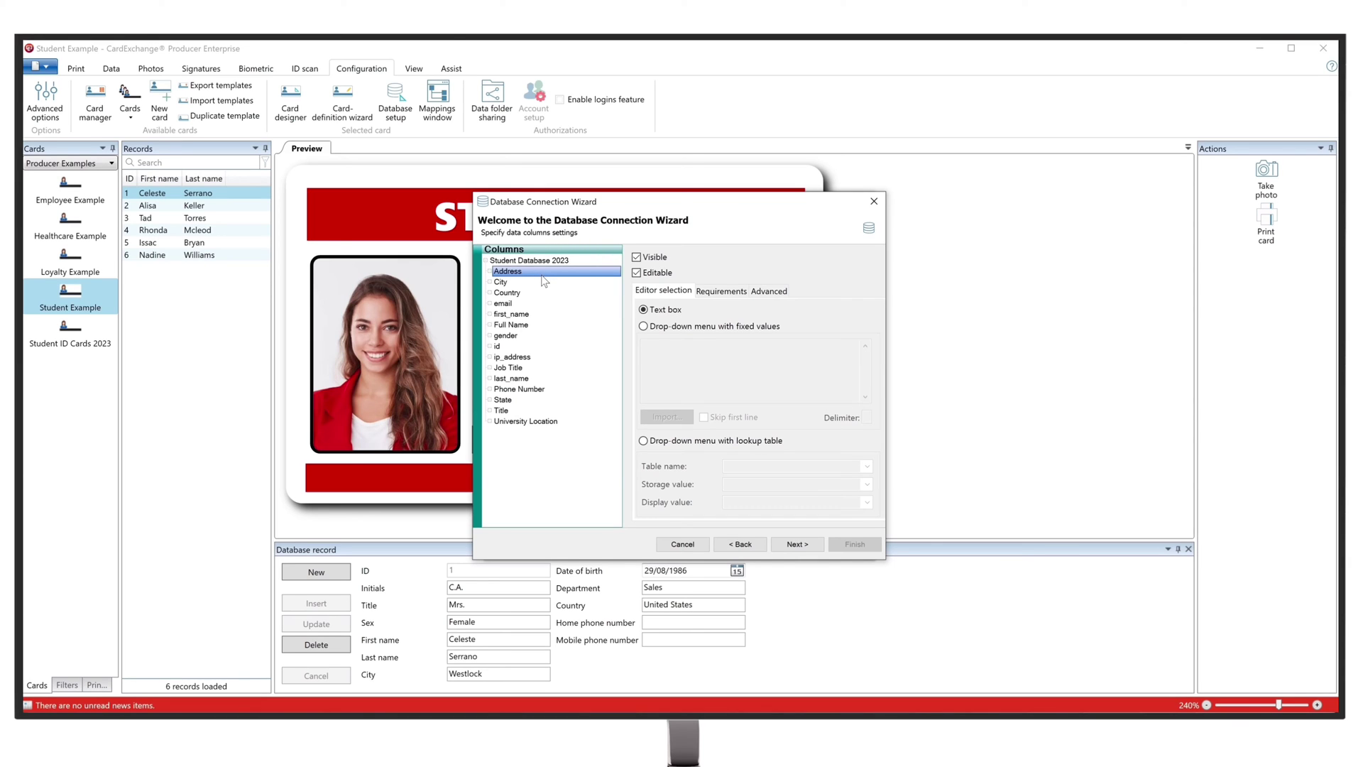
Hide the Job Title and ip_address columns
click(542, 366)
click(543, 366)
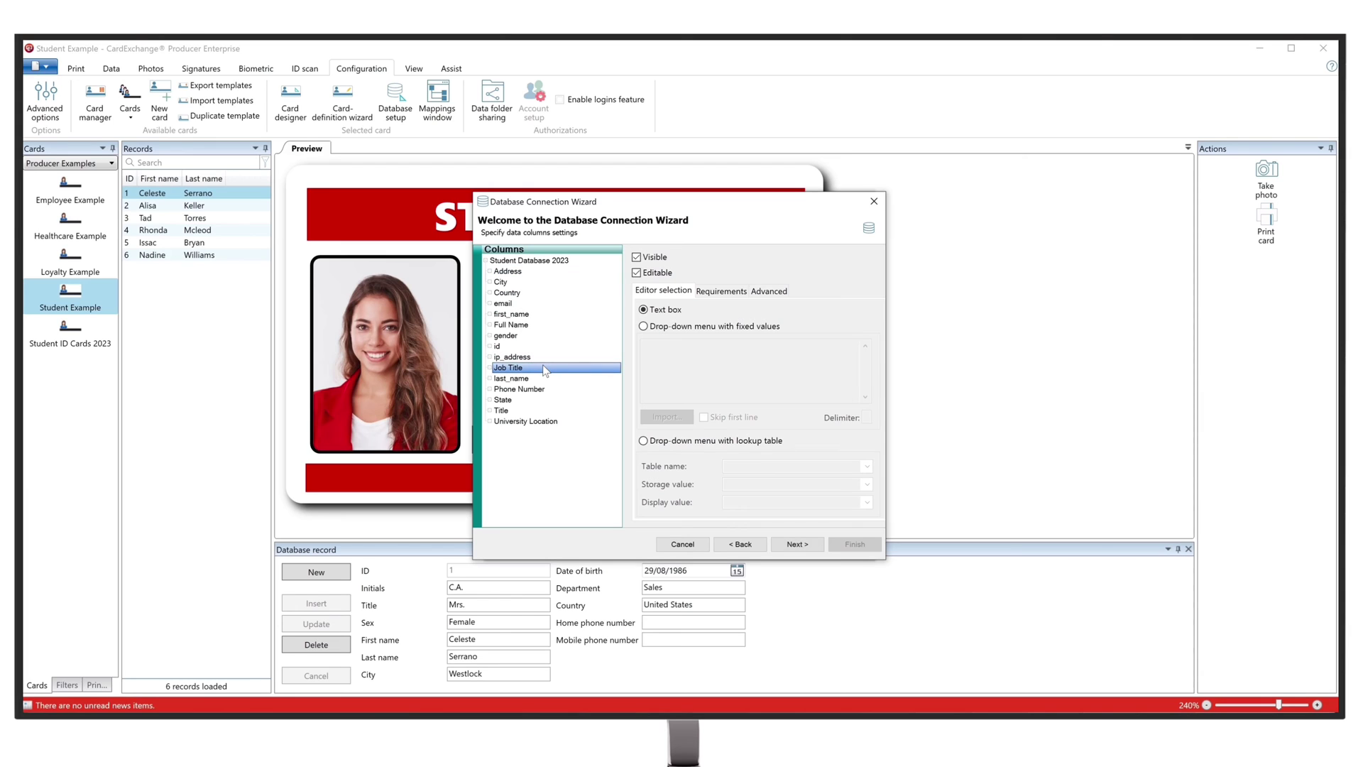
click(636, 257)
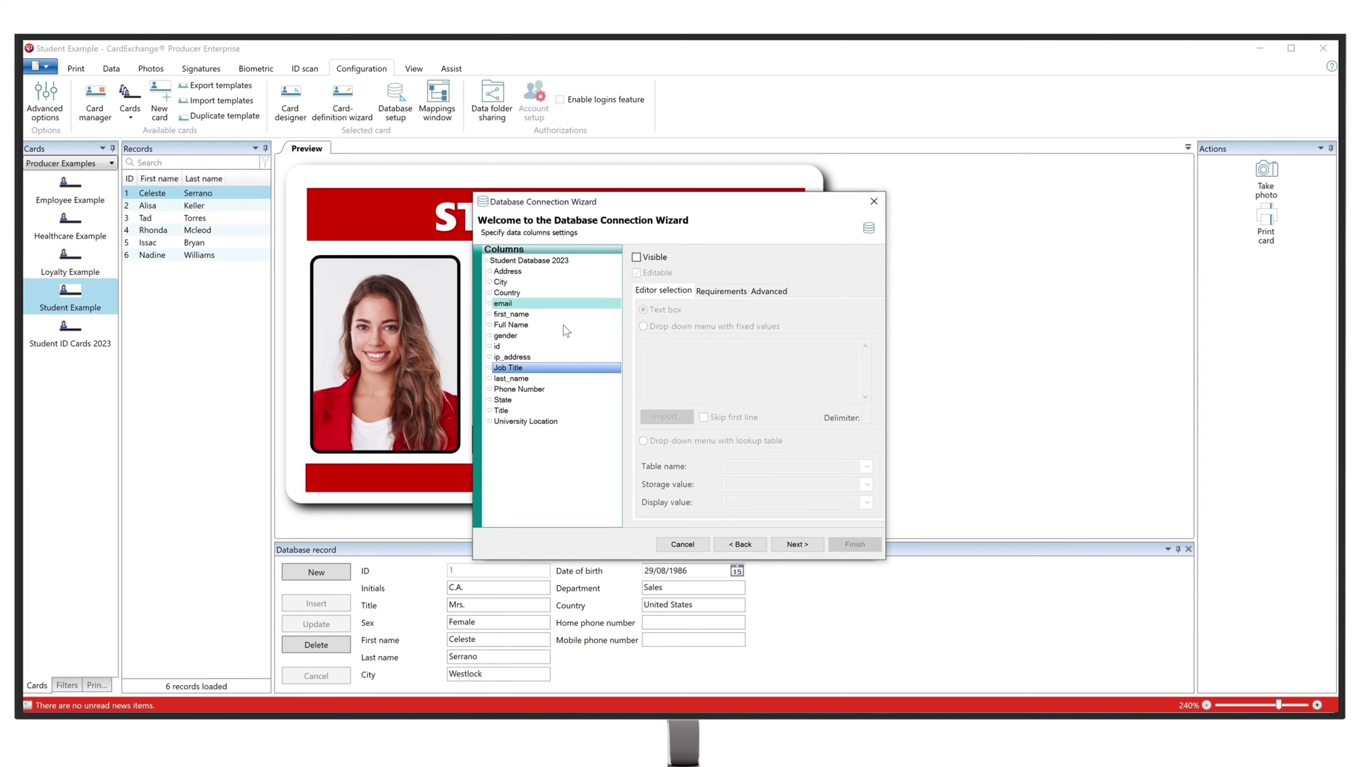
click(539, 357)
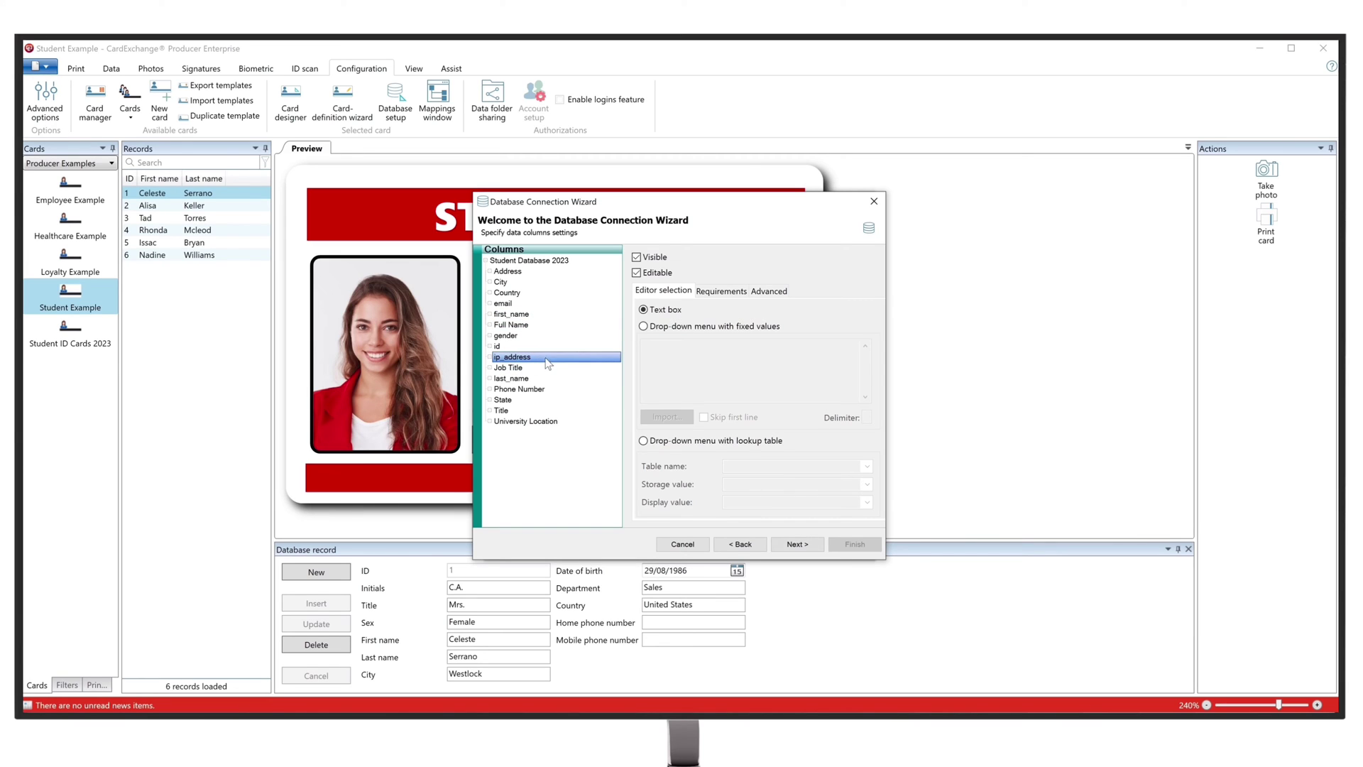
click(637, 258)
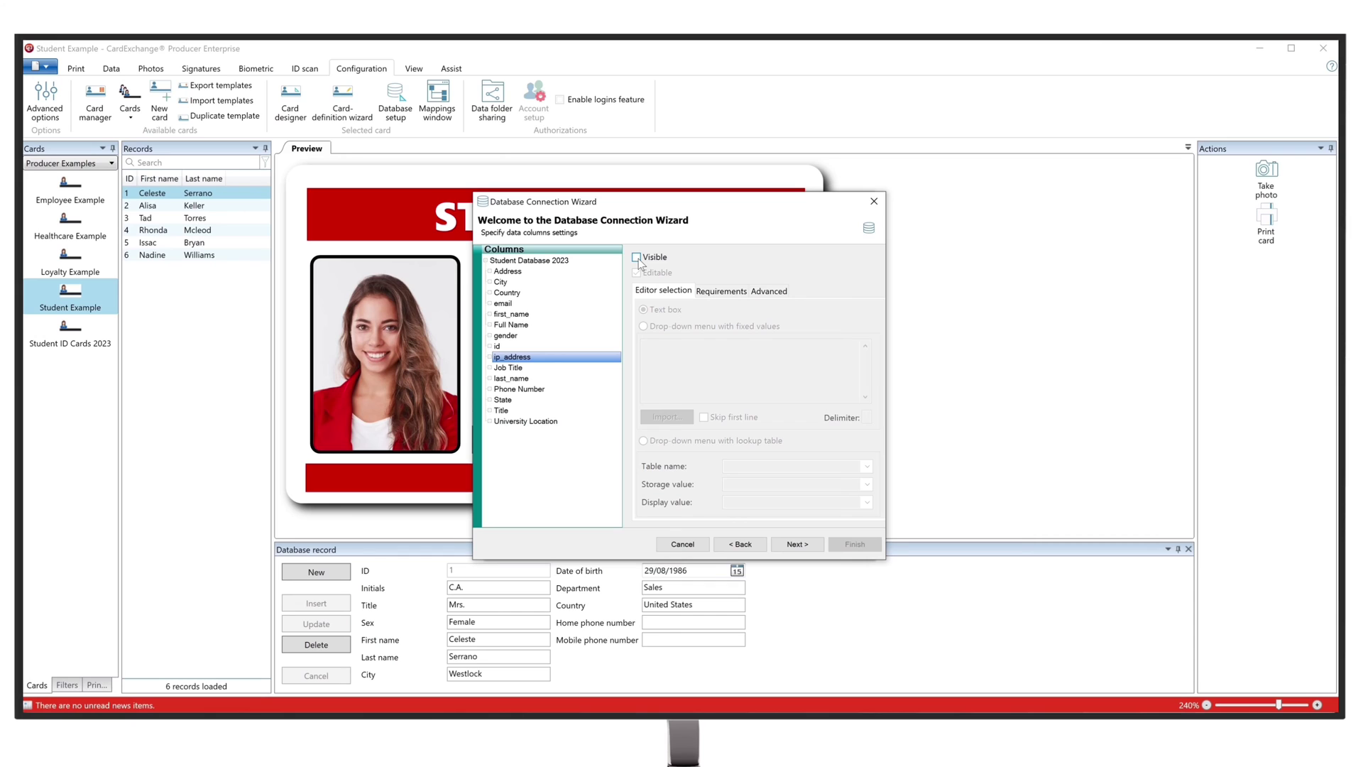
click(791, 545)
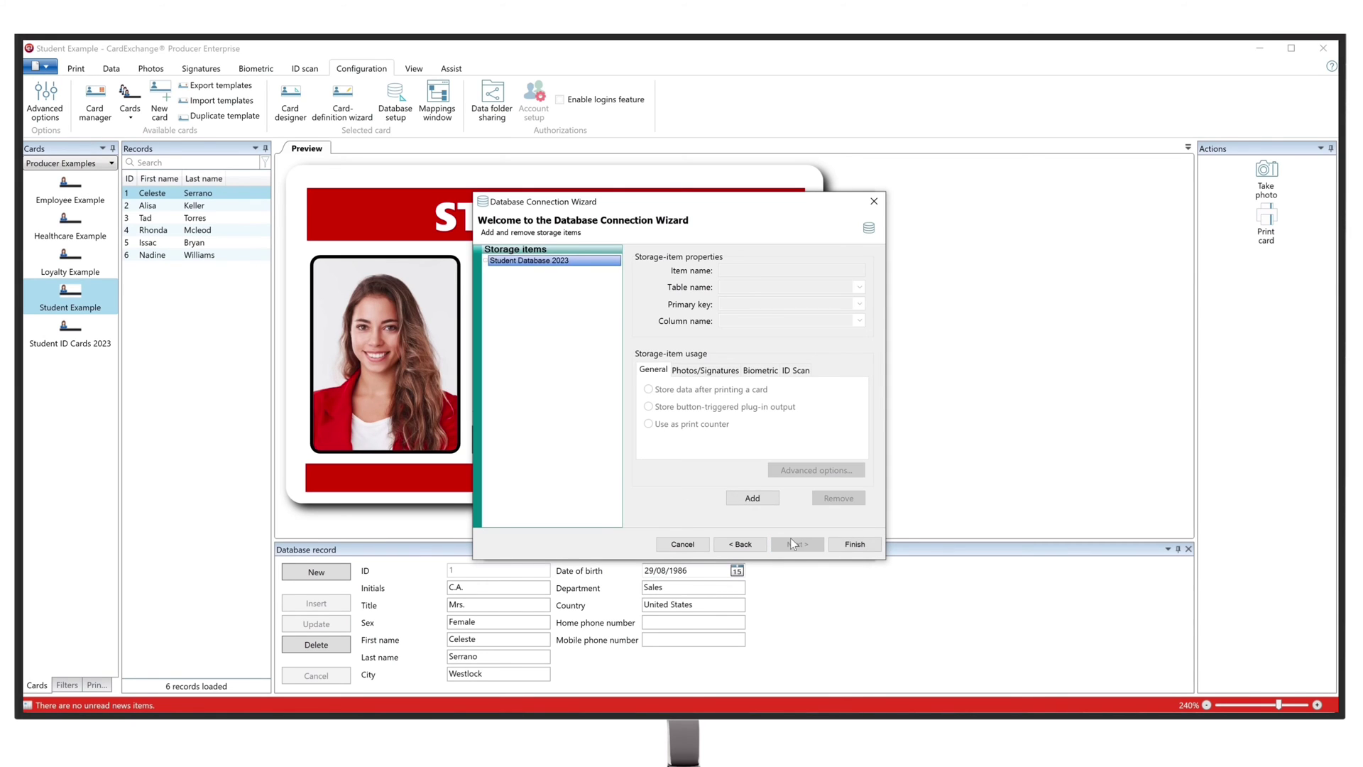
Finish the connection, link the card to Student Database 2023, and skip background options
click(854, 545)
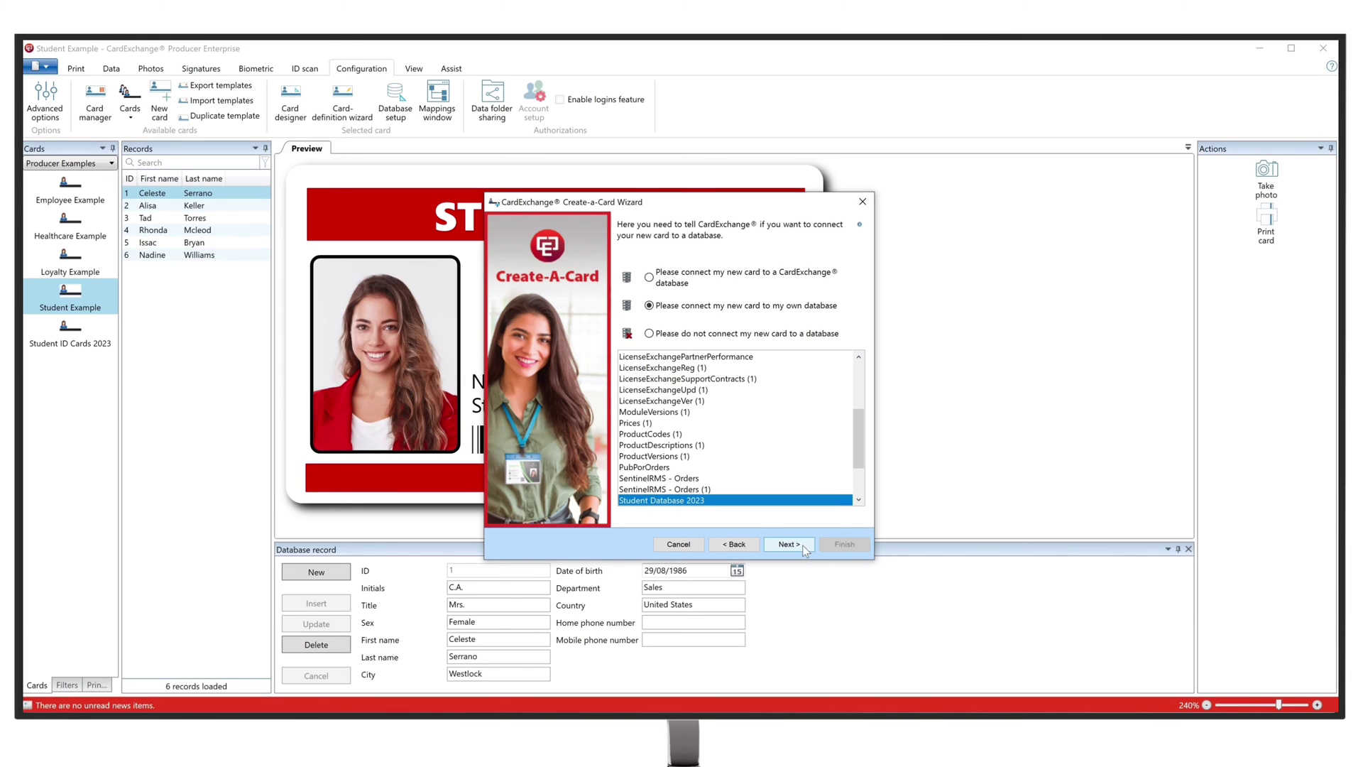
click(802, 545)
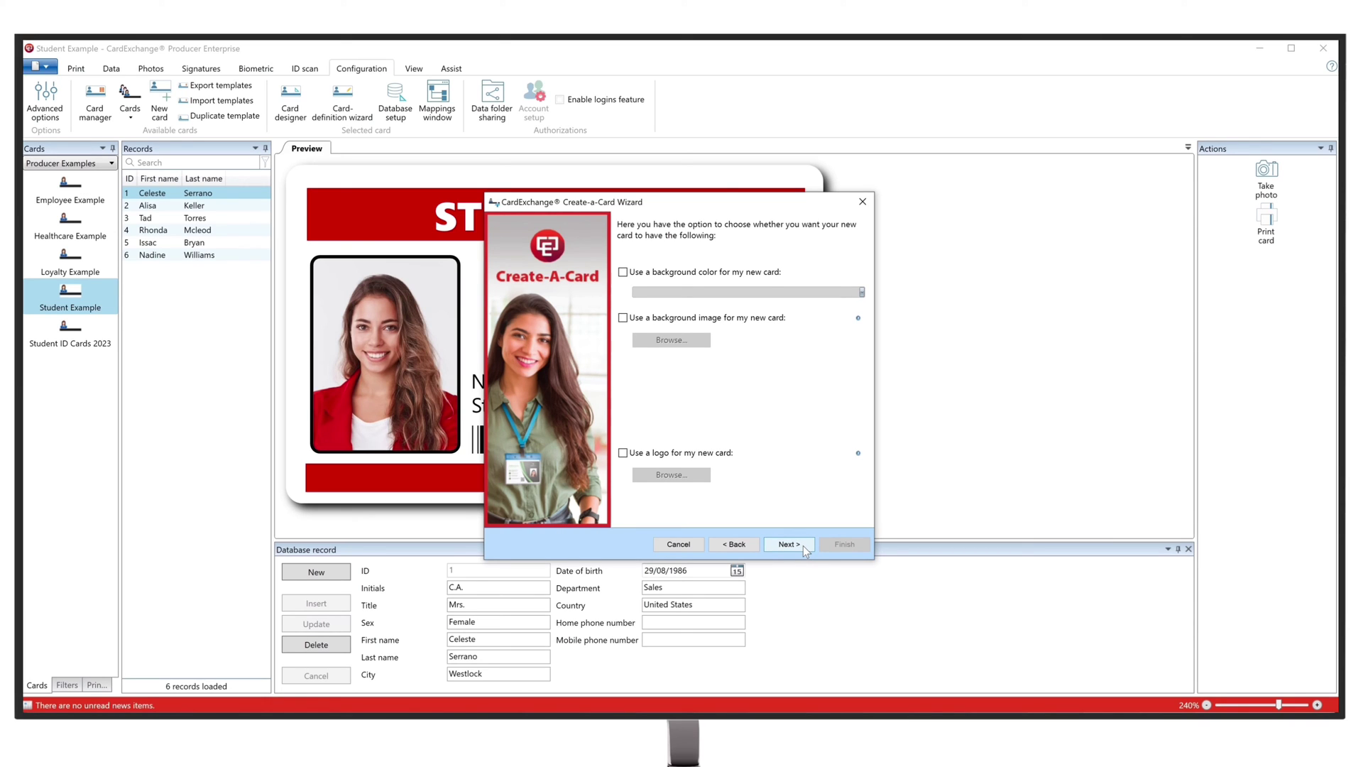
click(803, 546)
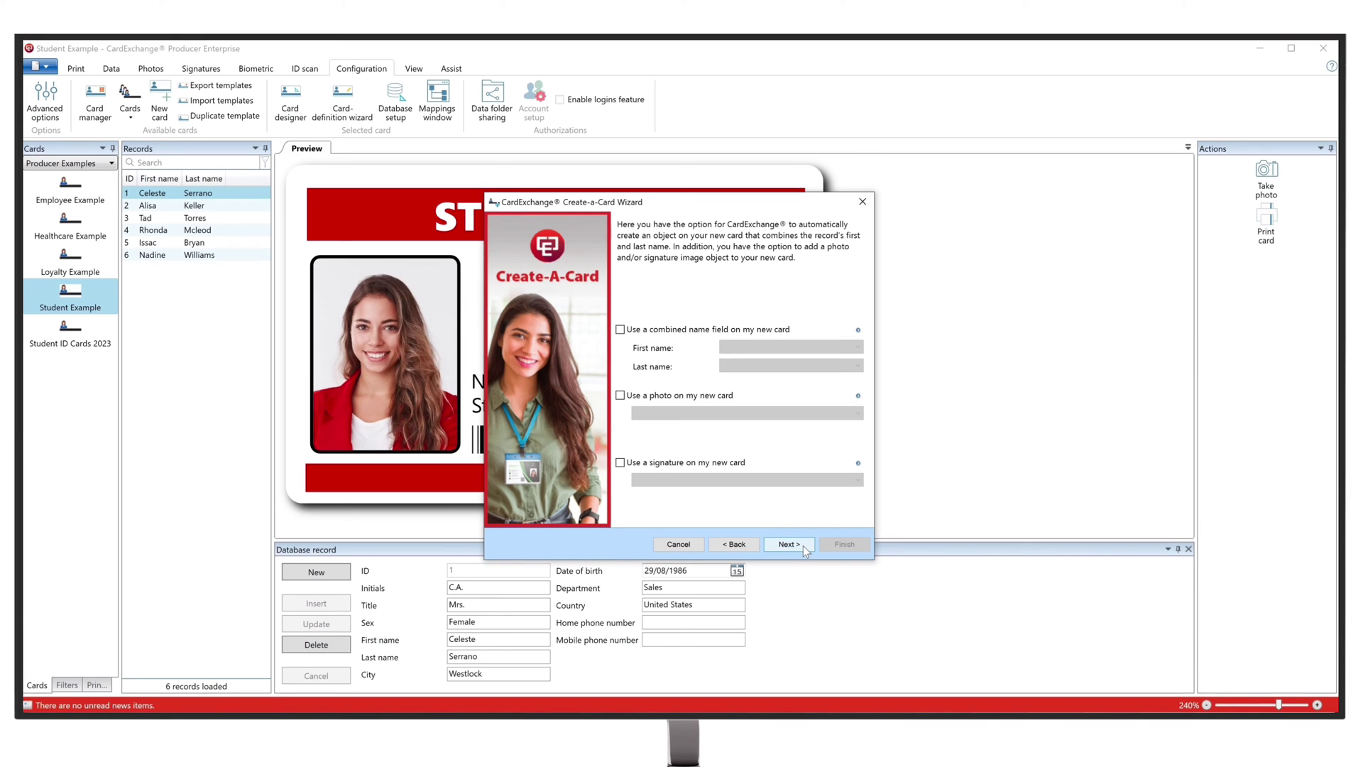
Put the first_name, last_name and id fields on the card, with no barcodes
click(803, 545)
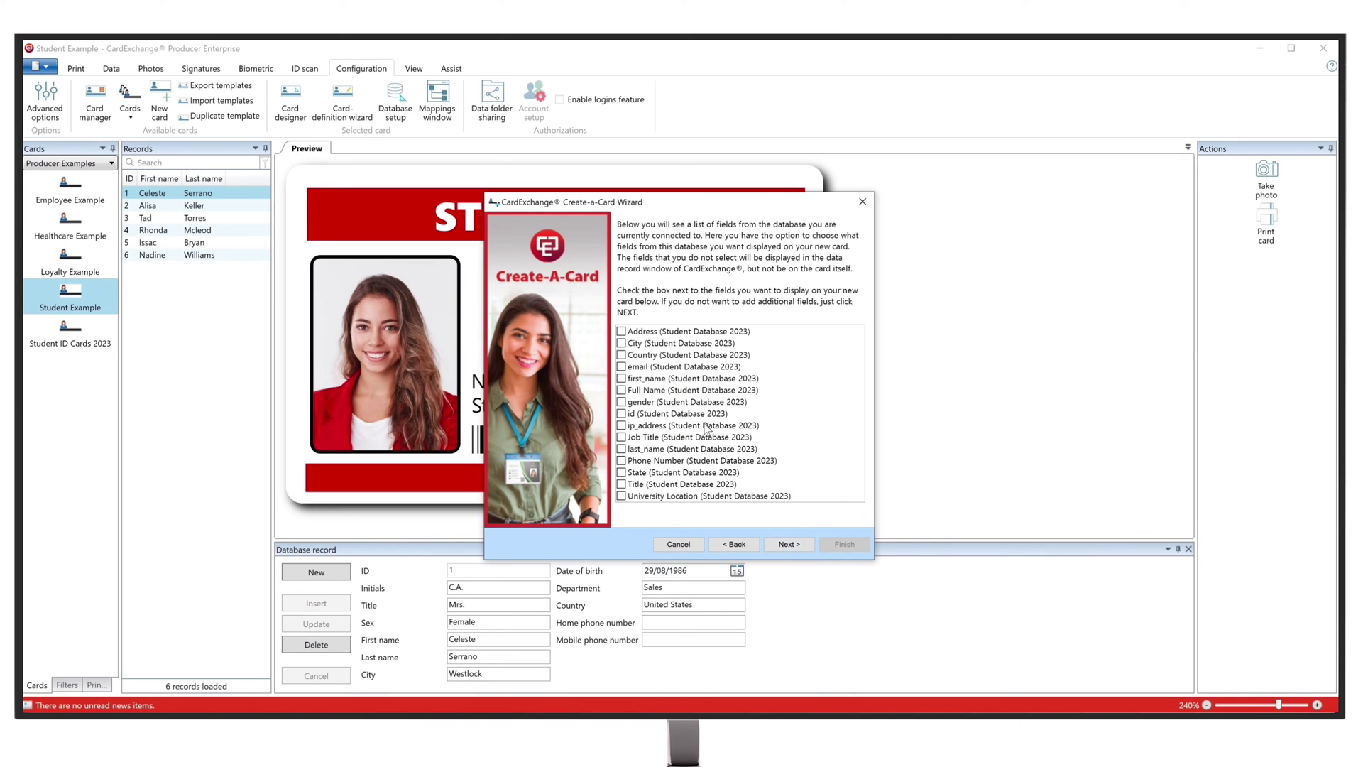
click(622, 380)
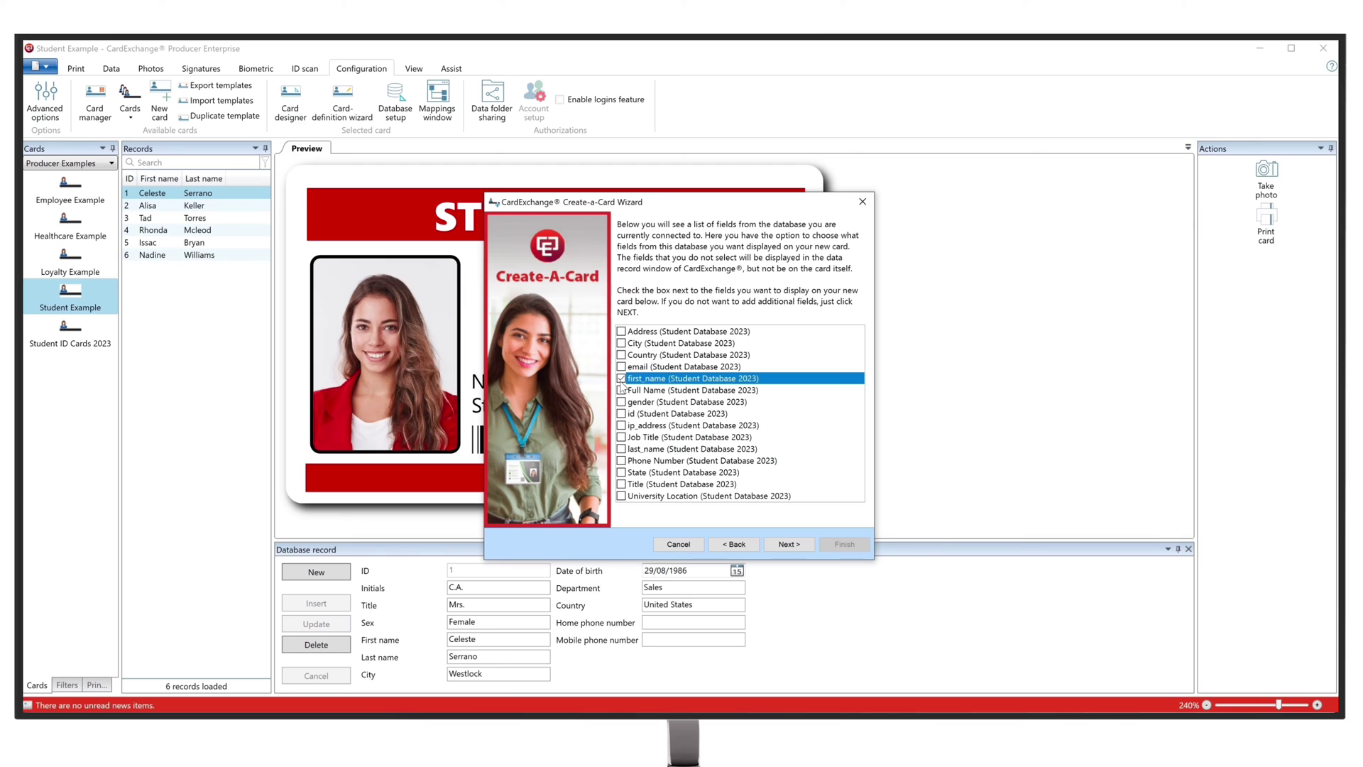
click(622, 449)
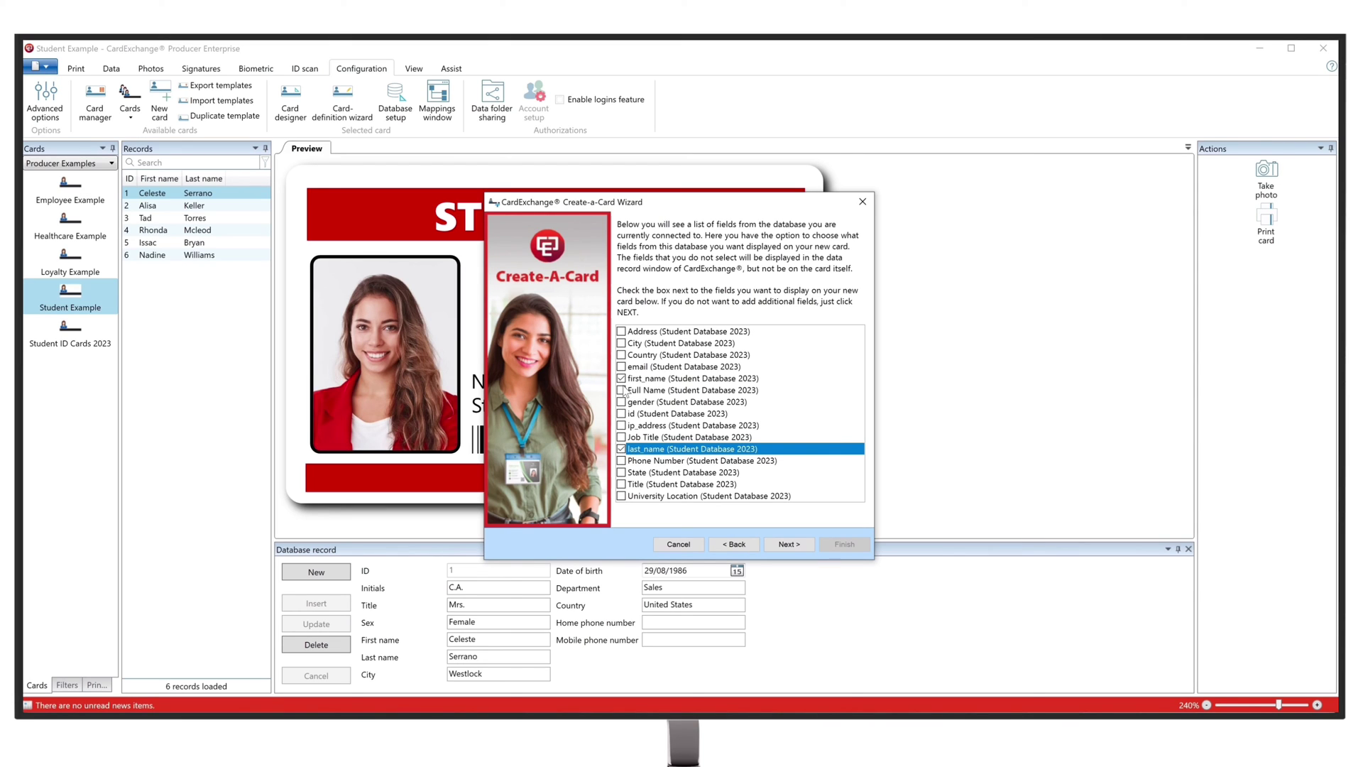
click(621, 413)
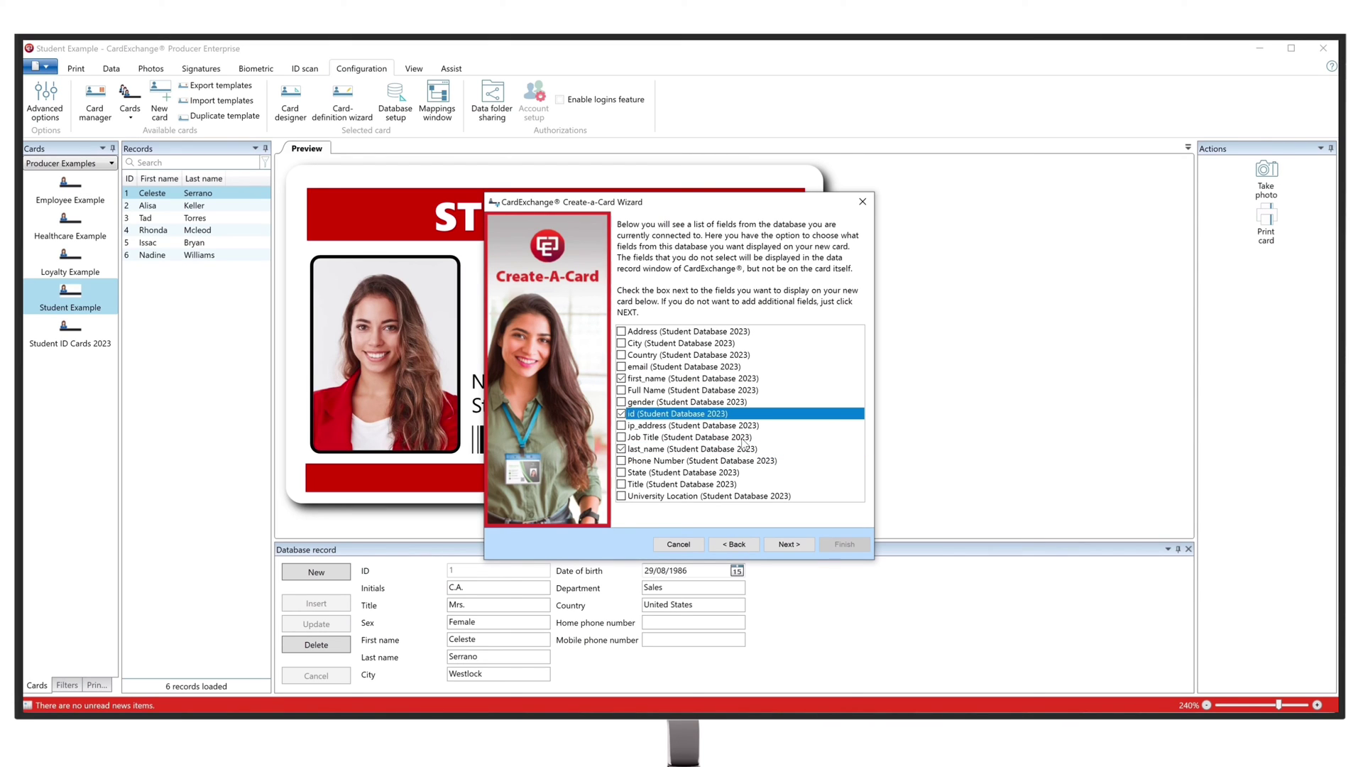
click(773, 547)
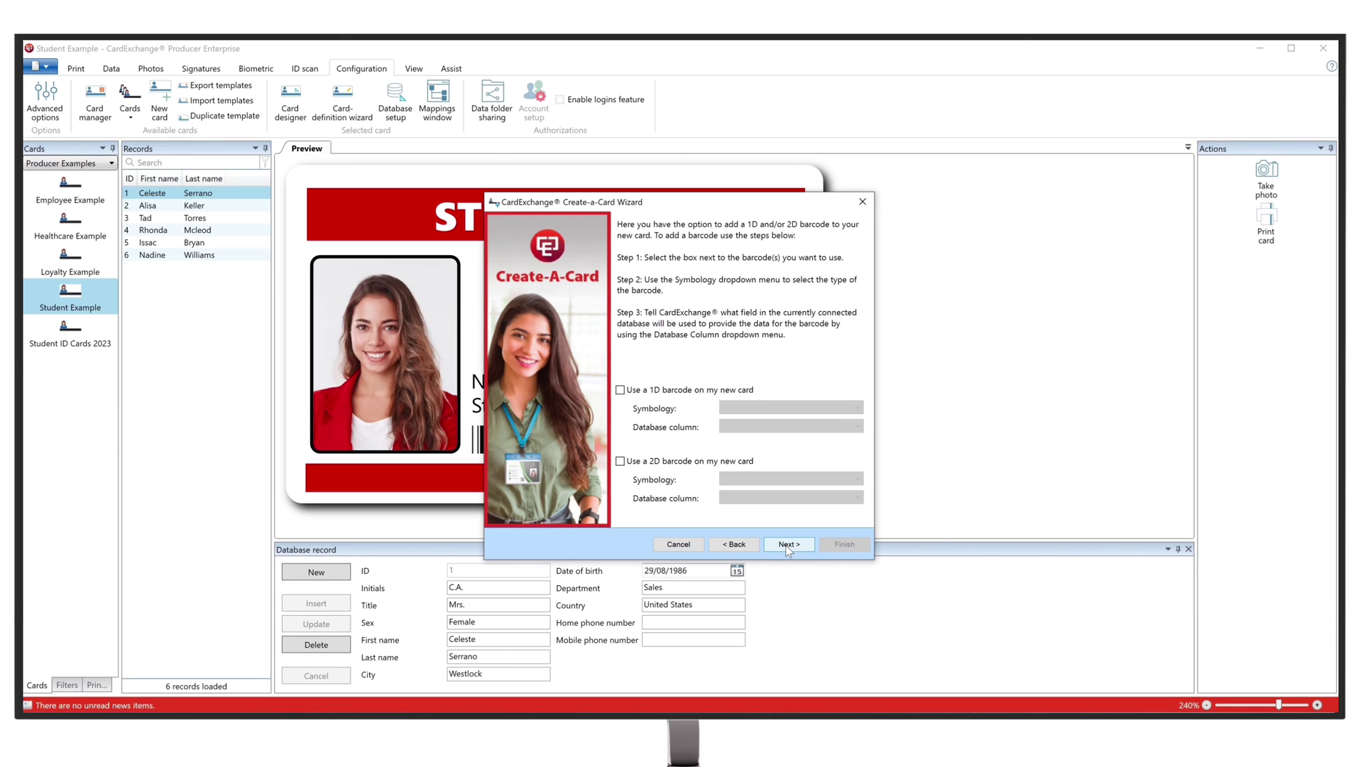
click(788, 547)
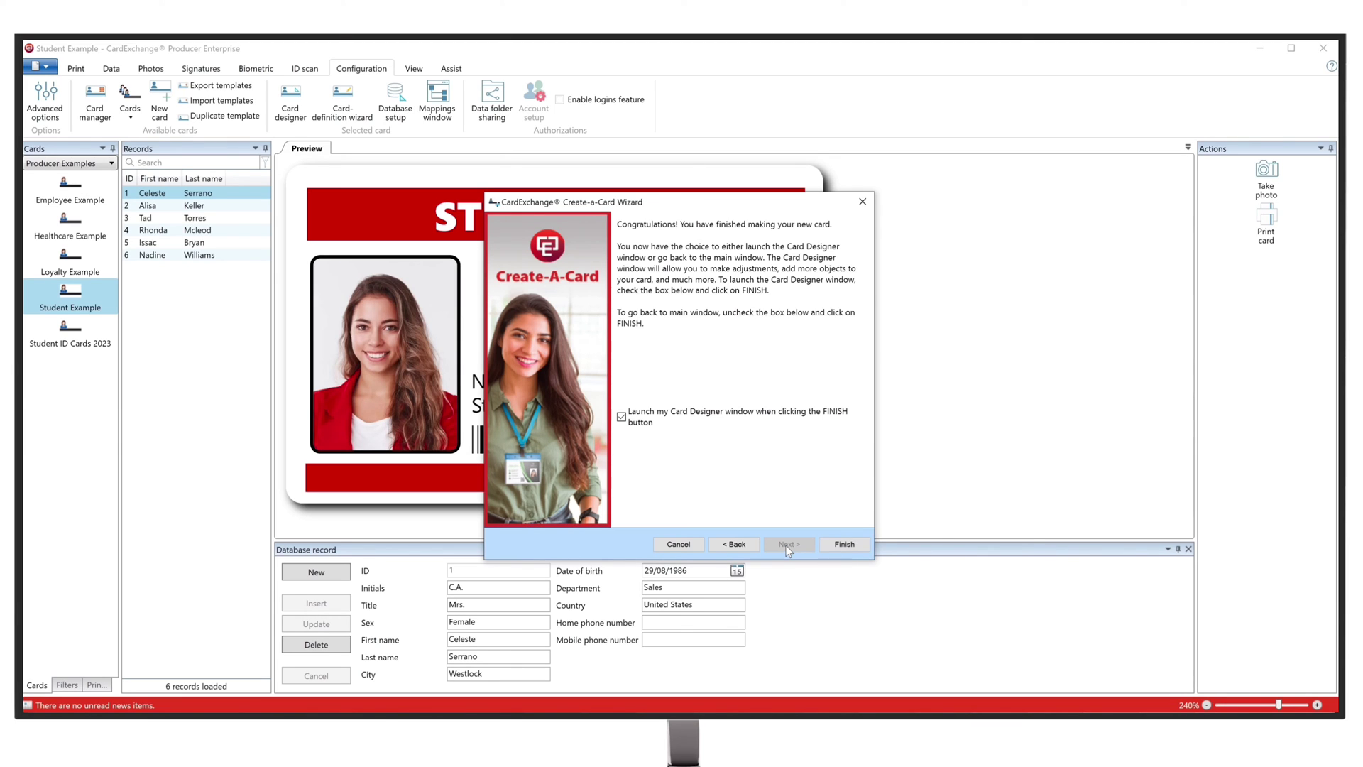
In Card Designer, move the first-name field below the last name, then save the card
click(832, 545)
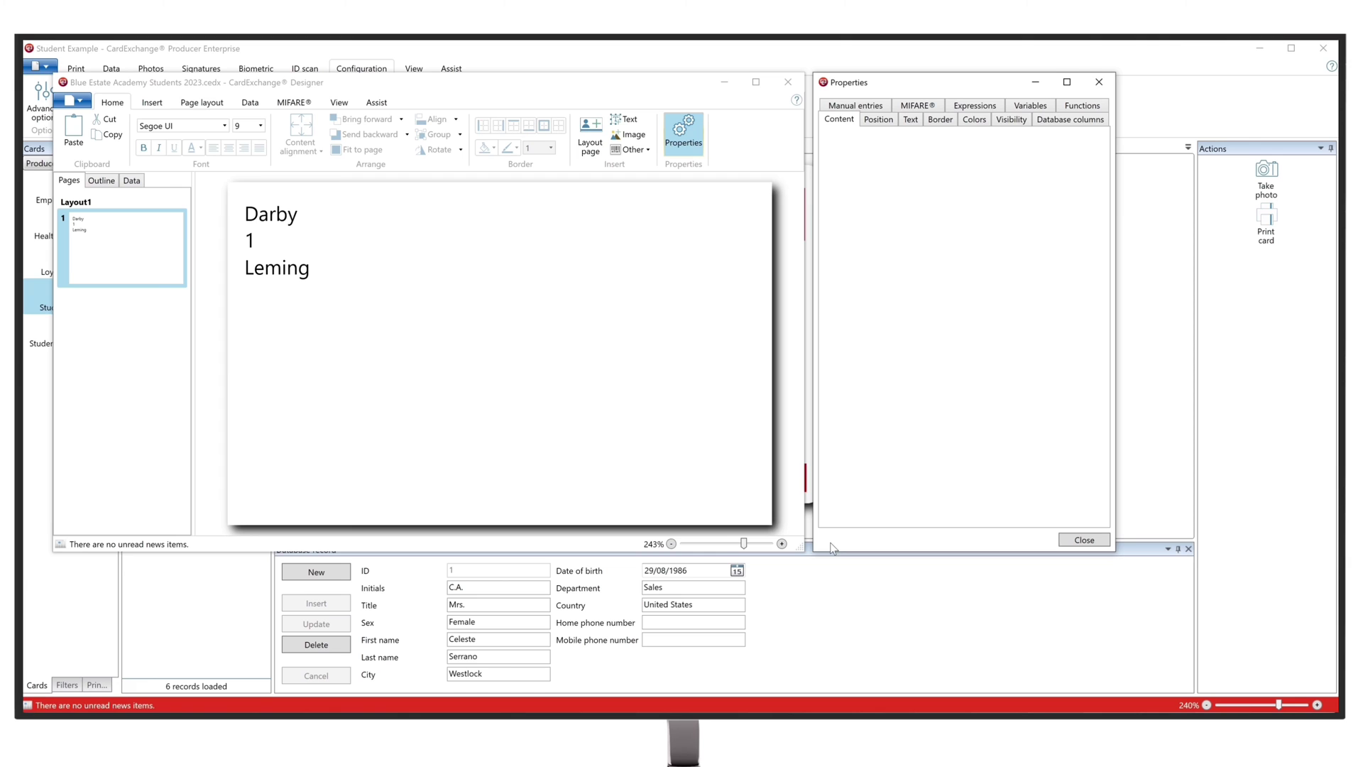
drag(294, 219, 295, 332)
click(359, 301)
click(788, 82)
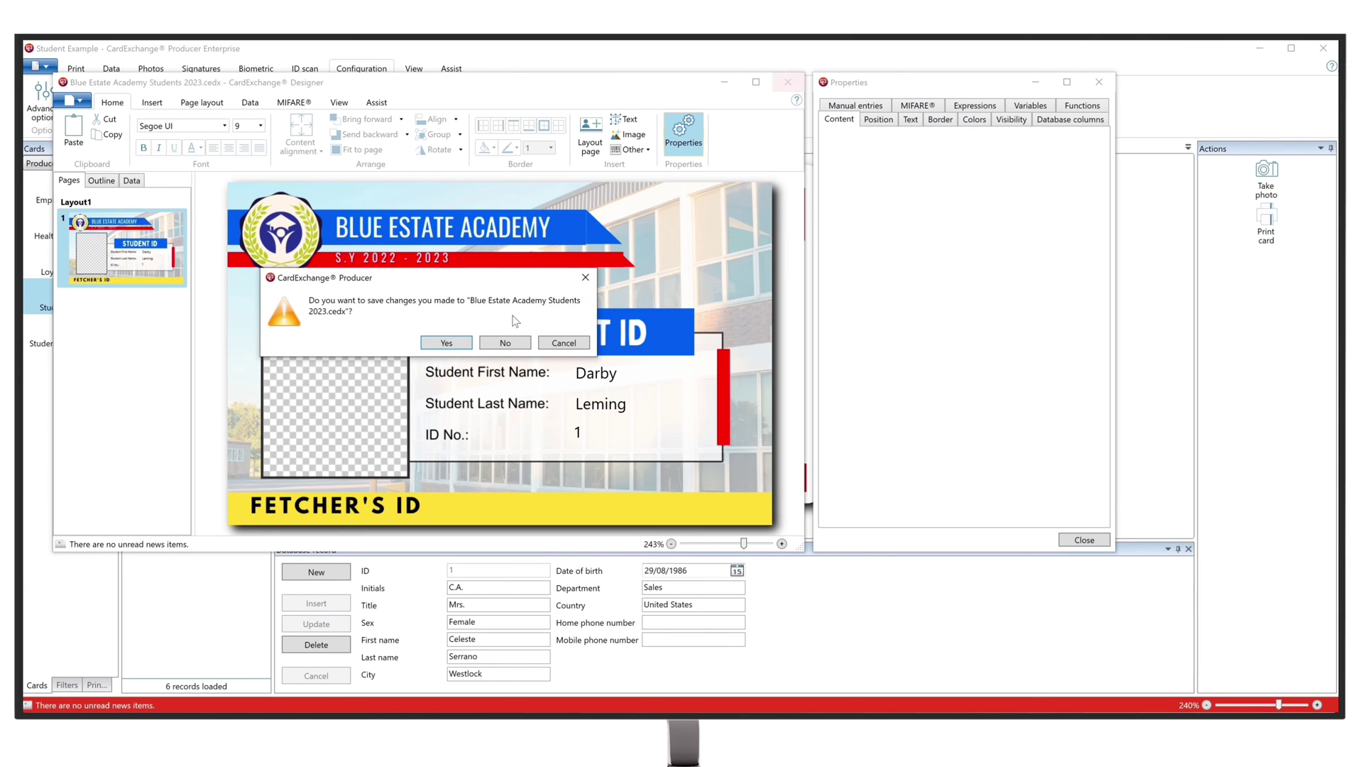
click(453, 345)
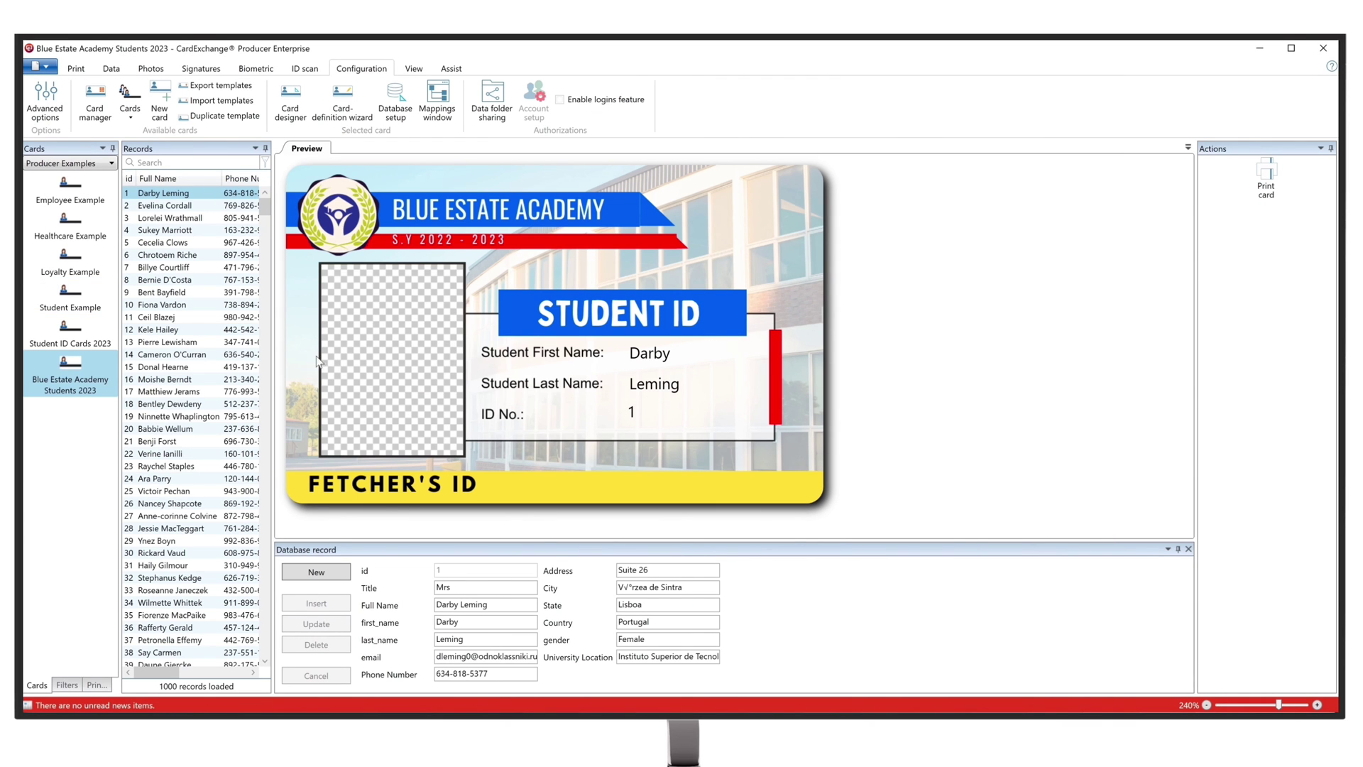
Preview the card for student records 4, 7, 10, 14, 28 and finally 61
click(172, 231)
click(173, 268)
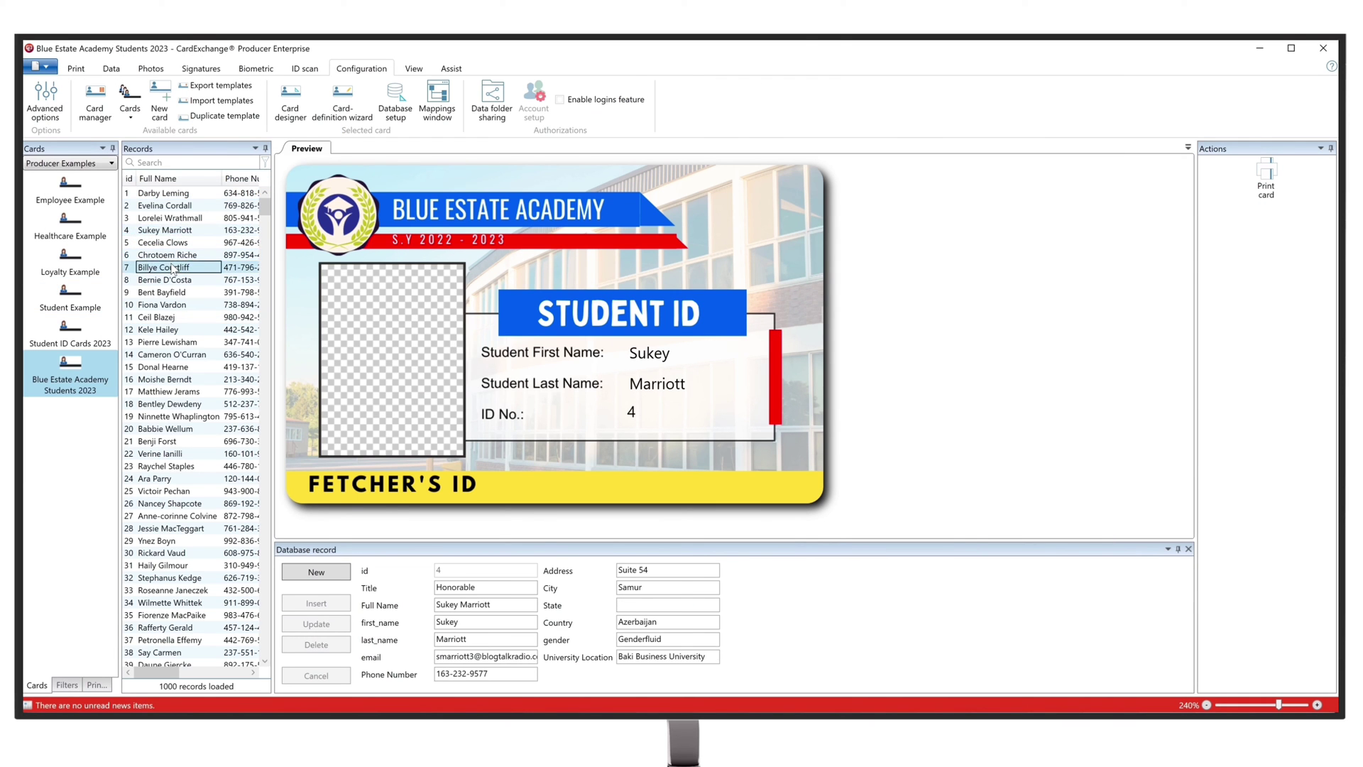
click(173, 306)
click(172, 354)
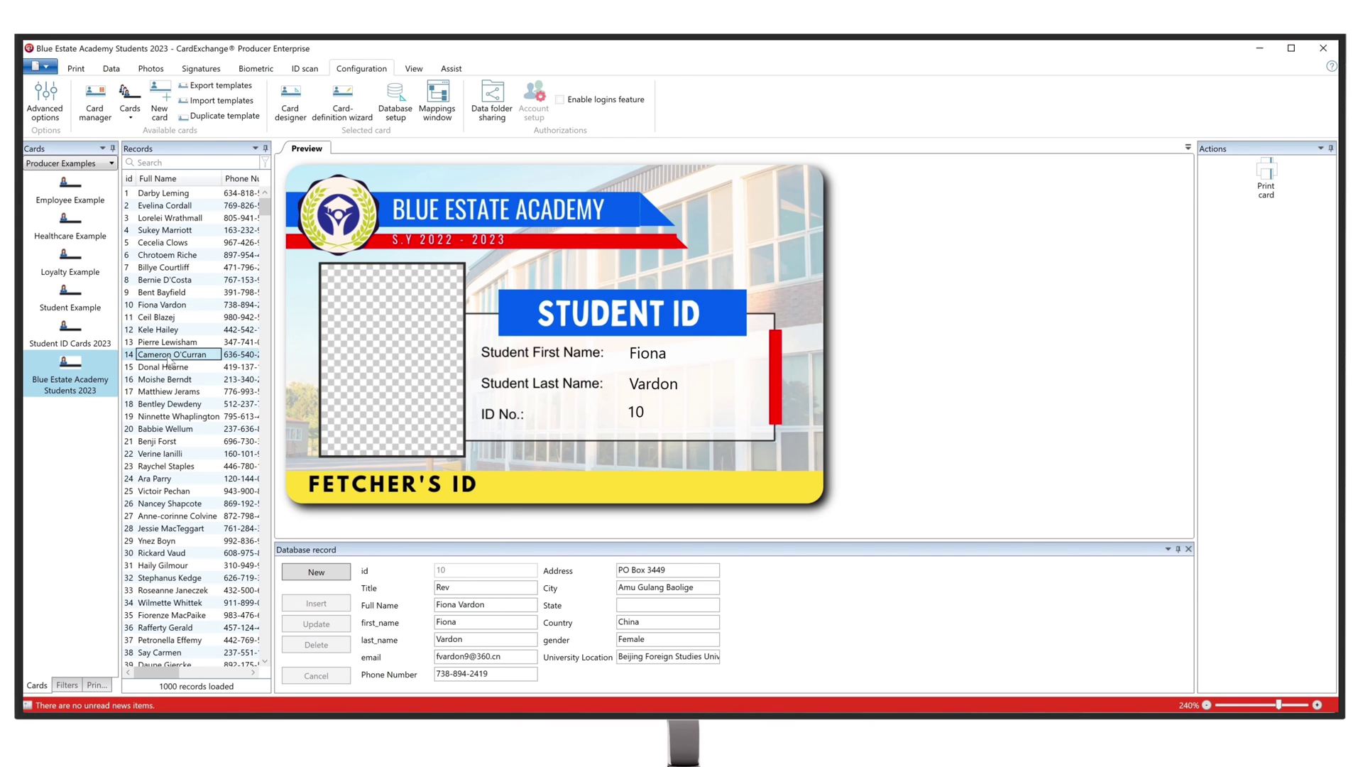
click(171, 529)
scroll(170, 561, down, 9)
click(168, 602)
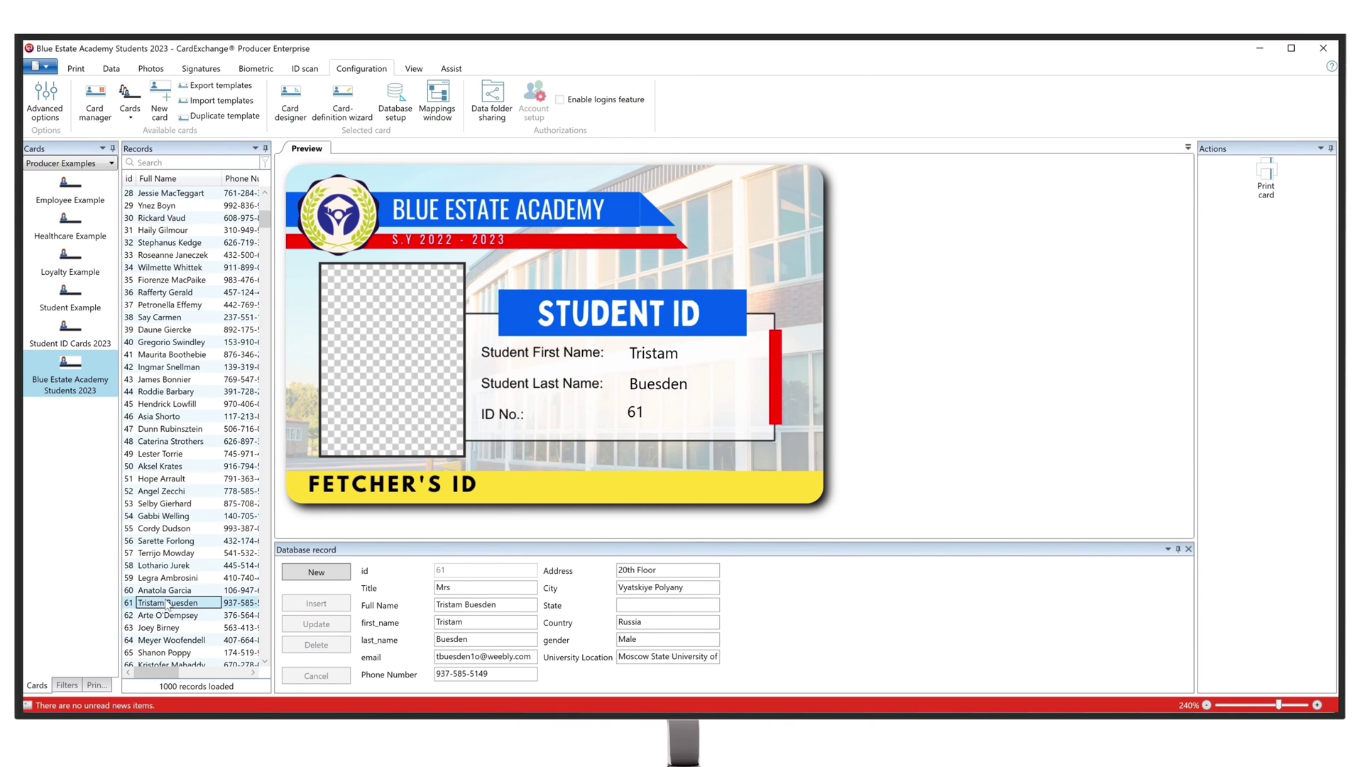